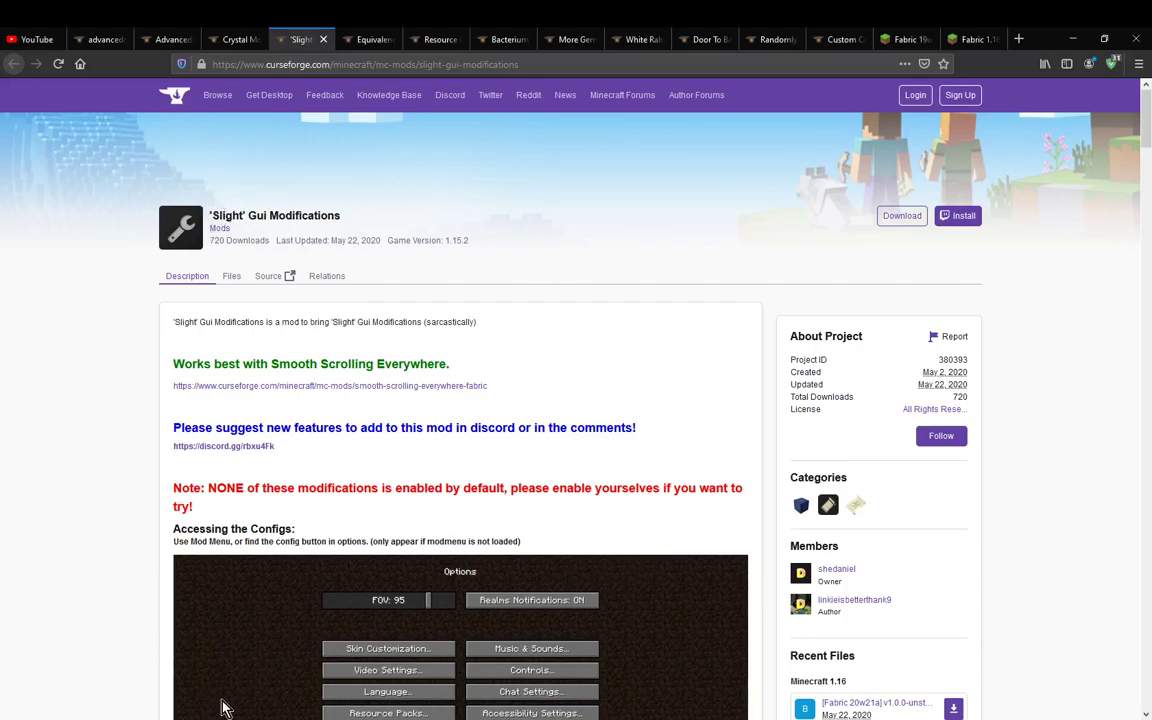
Look over the 'Slight' Gui Modifications page on CurseForge and open that mod's configuration screen in Minecraft.
scroll(247, 694, "down", 5)
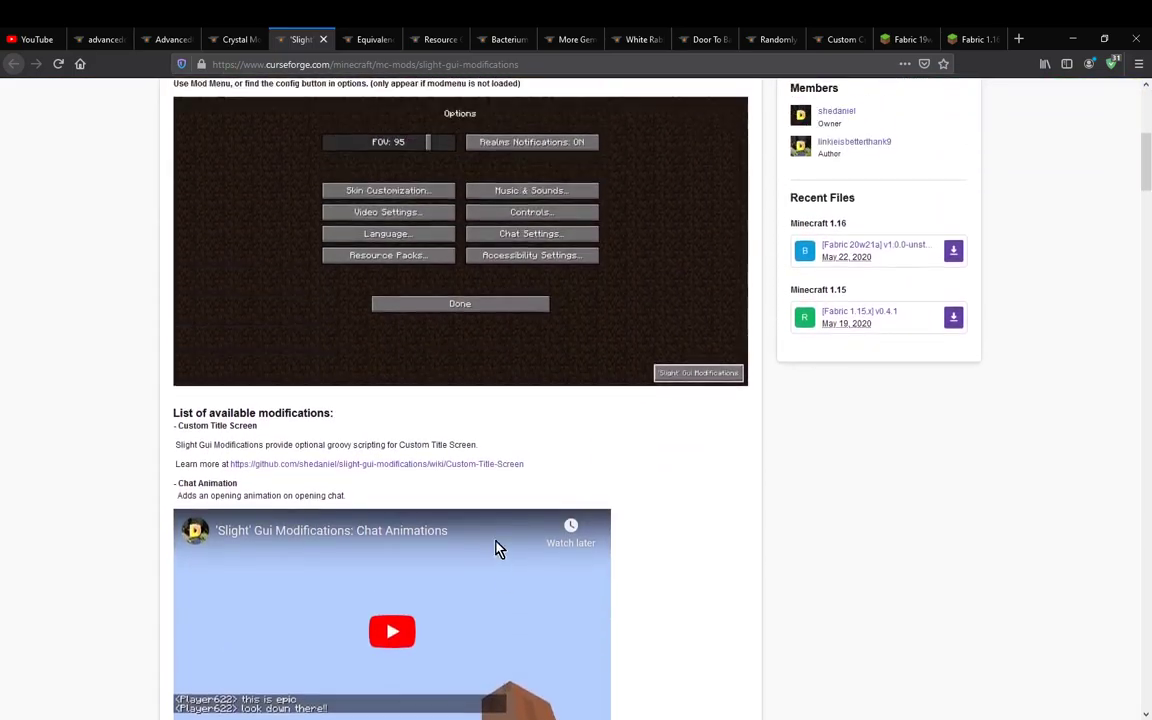
scroll(492, 551, "up", 5)
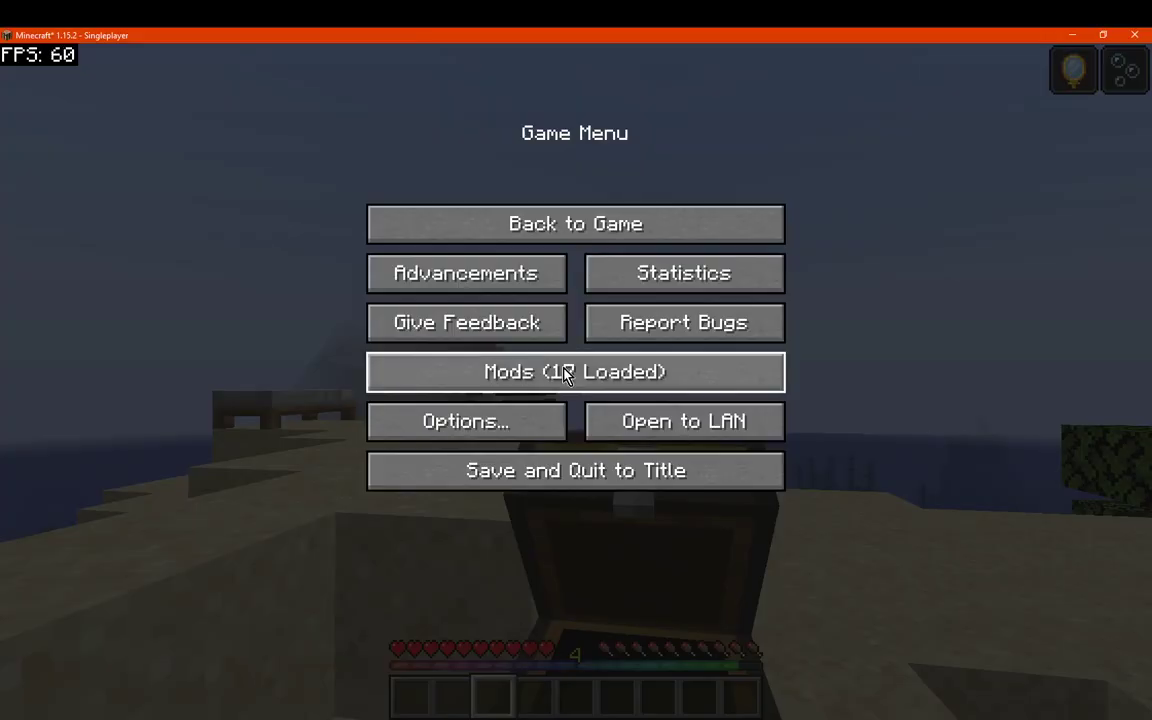
left_click(576, 370)
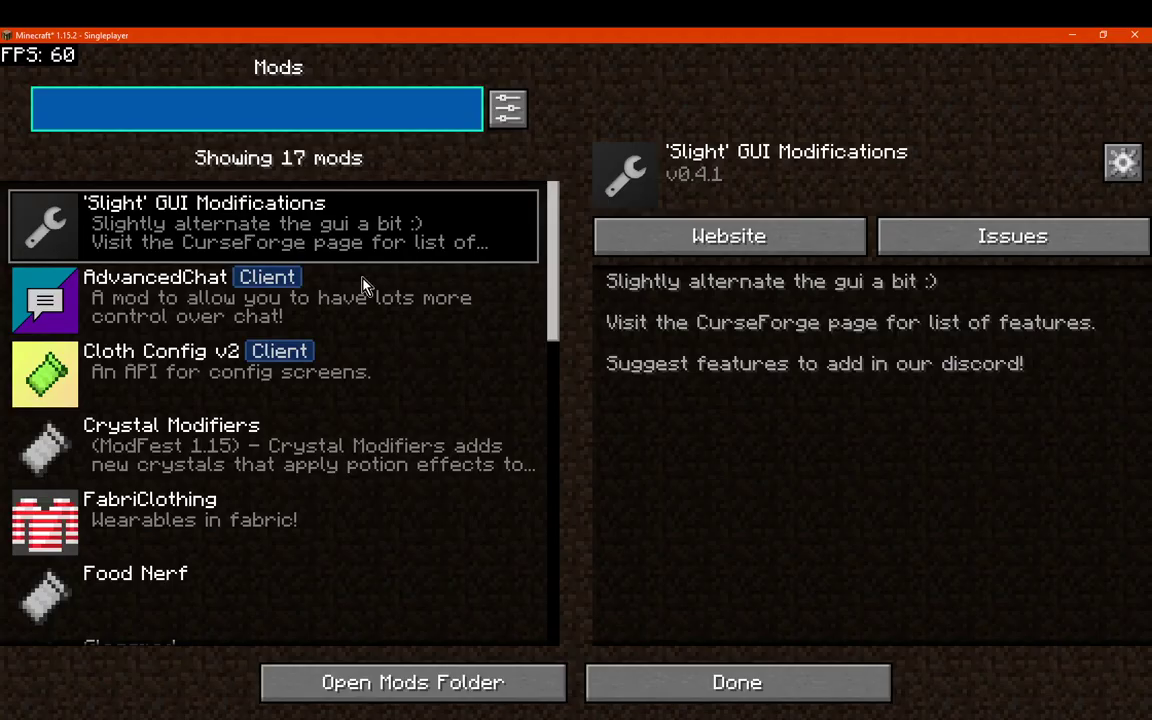
left_click(1122, 162)
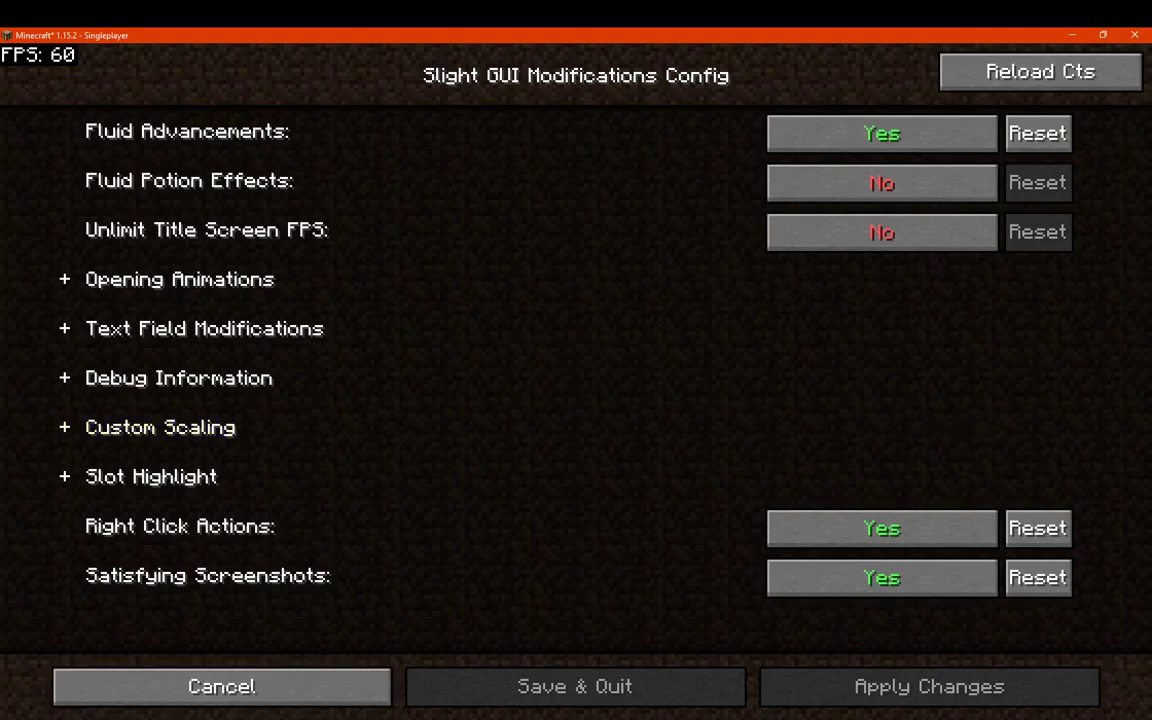
Switch to File Explorer and open the slightguimodifications folder through the instance's config folder.
left_click(260, 679)
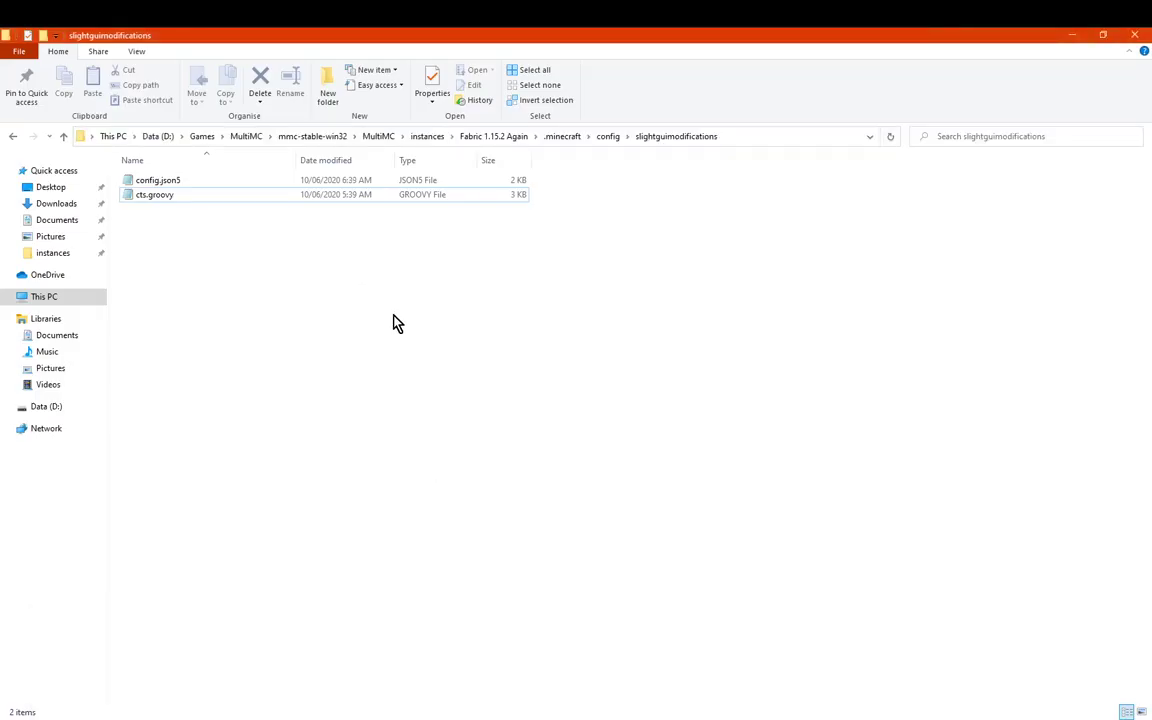
left_click(608, 134)
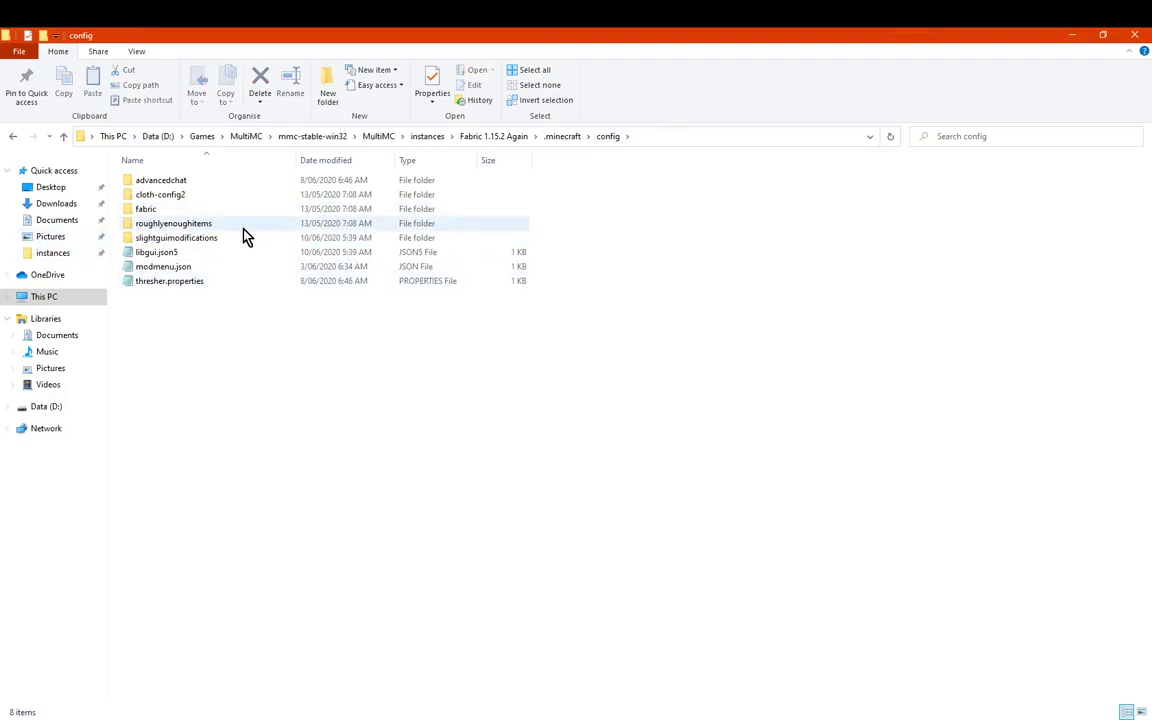
double_click(176, 238)
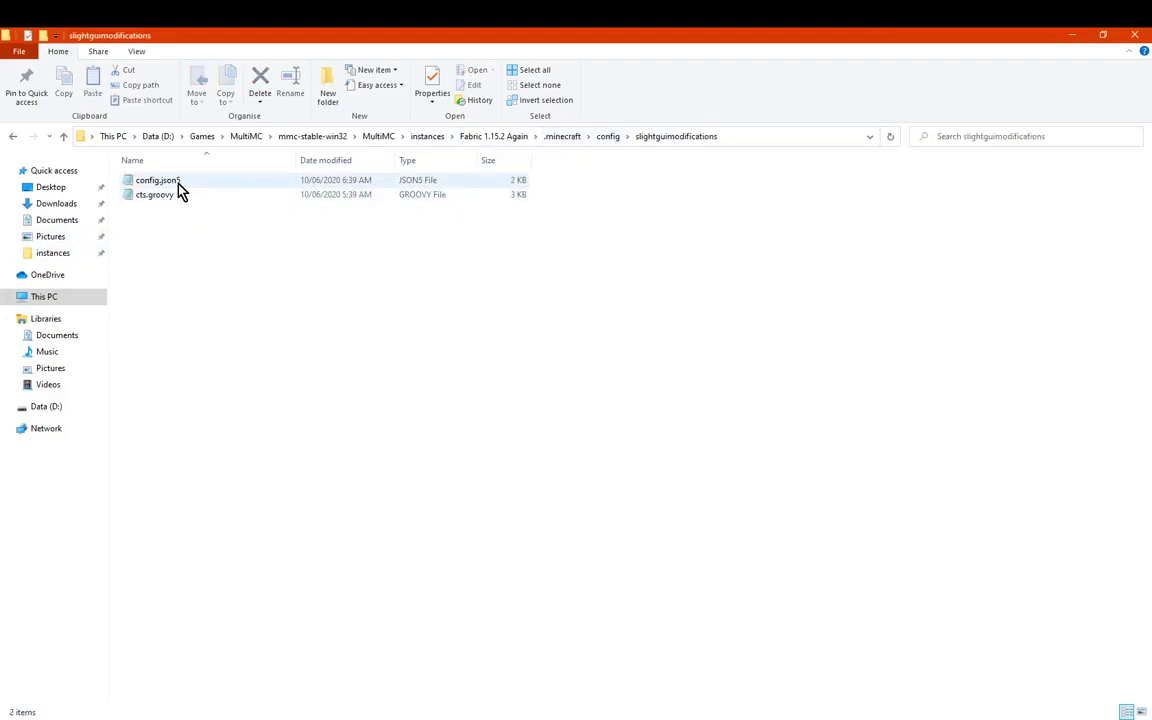
Open config.json5 in Notepad, read through its settings to the end, and close it.
double_click(176, 188)
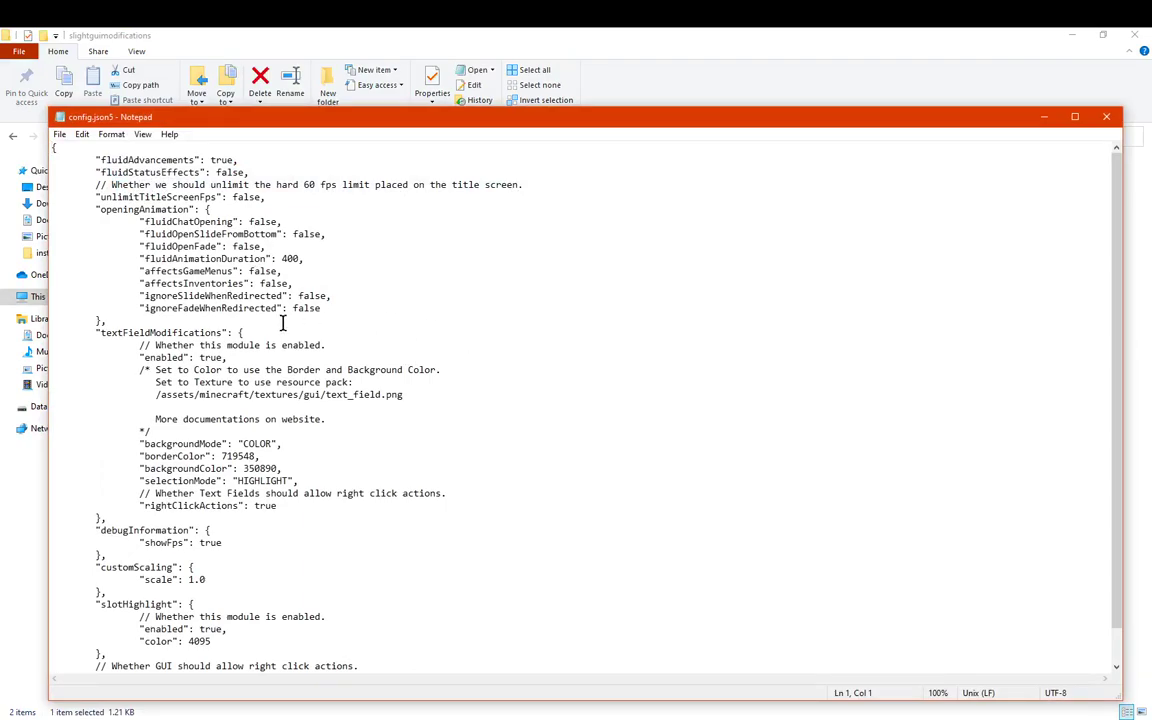
scroll(281, 468, "down", 1)
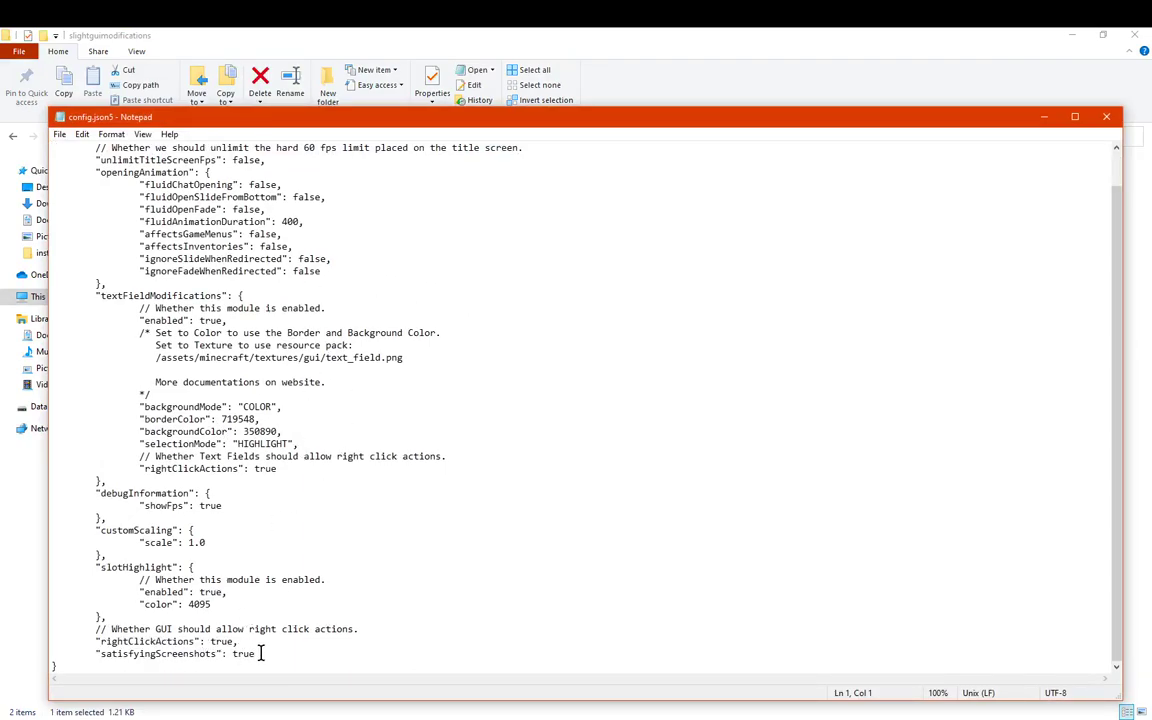
scroll(218, 615, "up", 1)
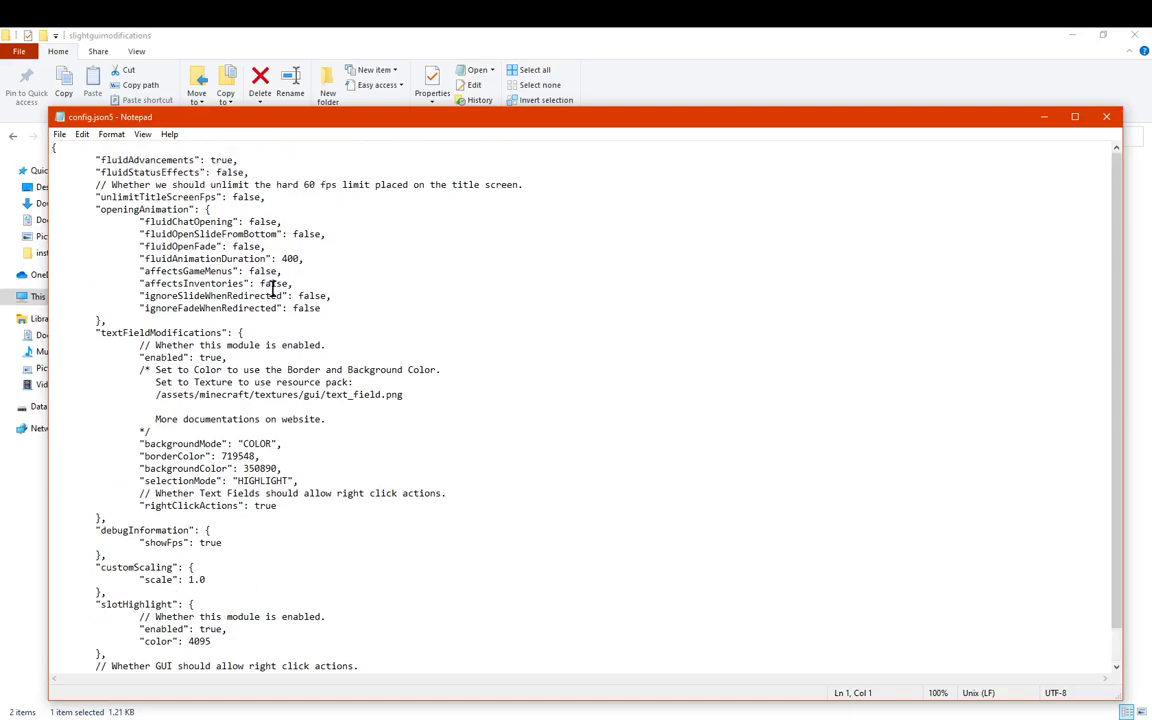
left_click(1106, 117)
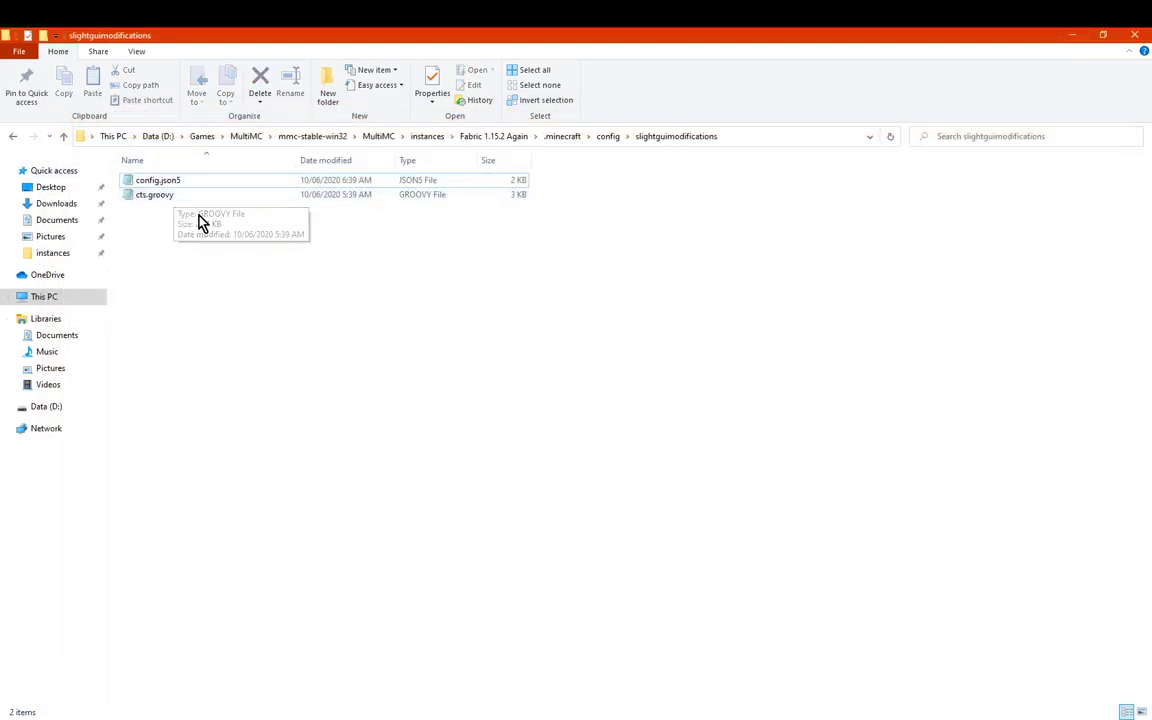
Leave the mod's configuration screen in Minecraft and bring up the cts.groovy file in Notepad.
left_click(1076, 36)
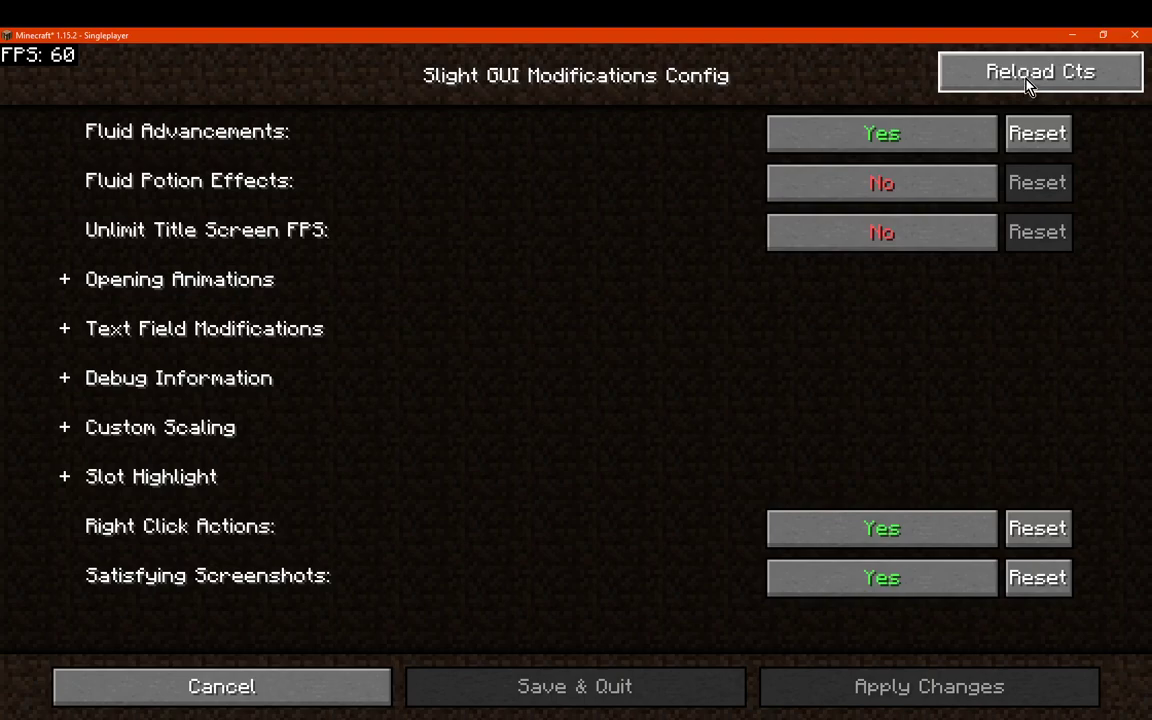
left_click(283, 686)
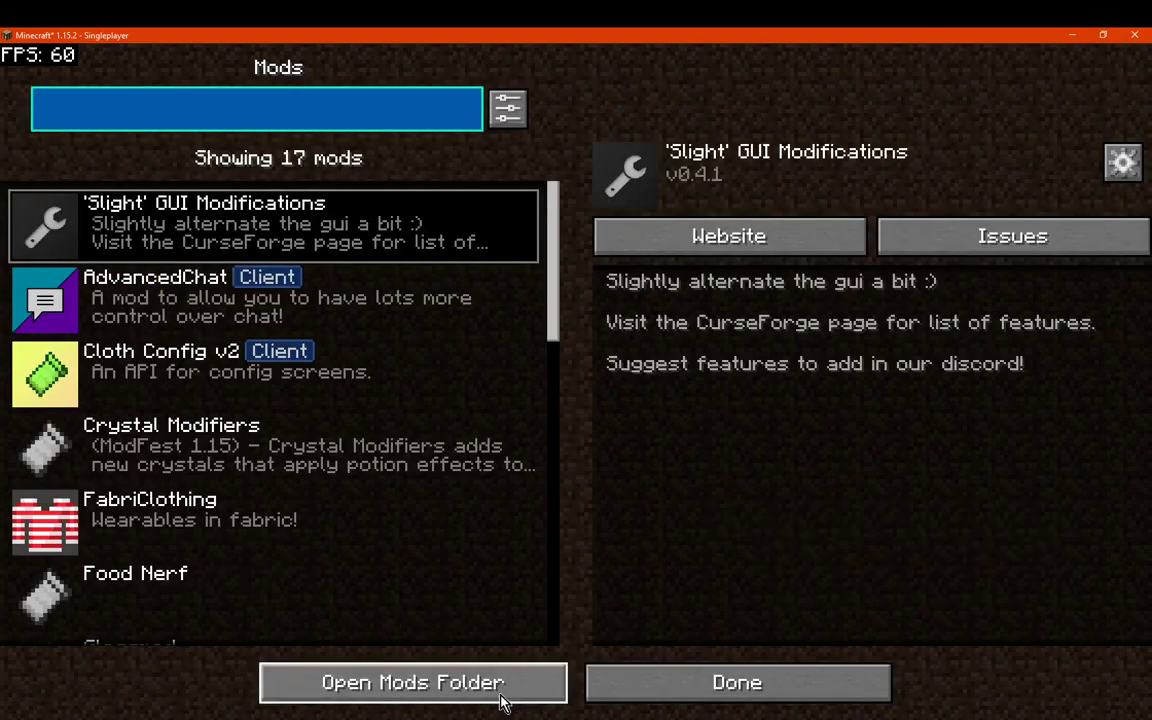
left_click(553, 718)
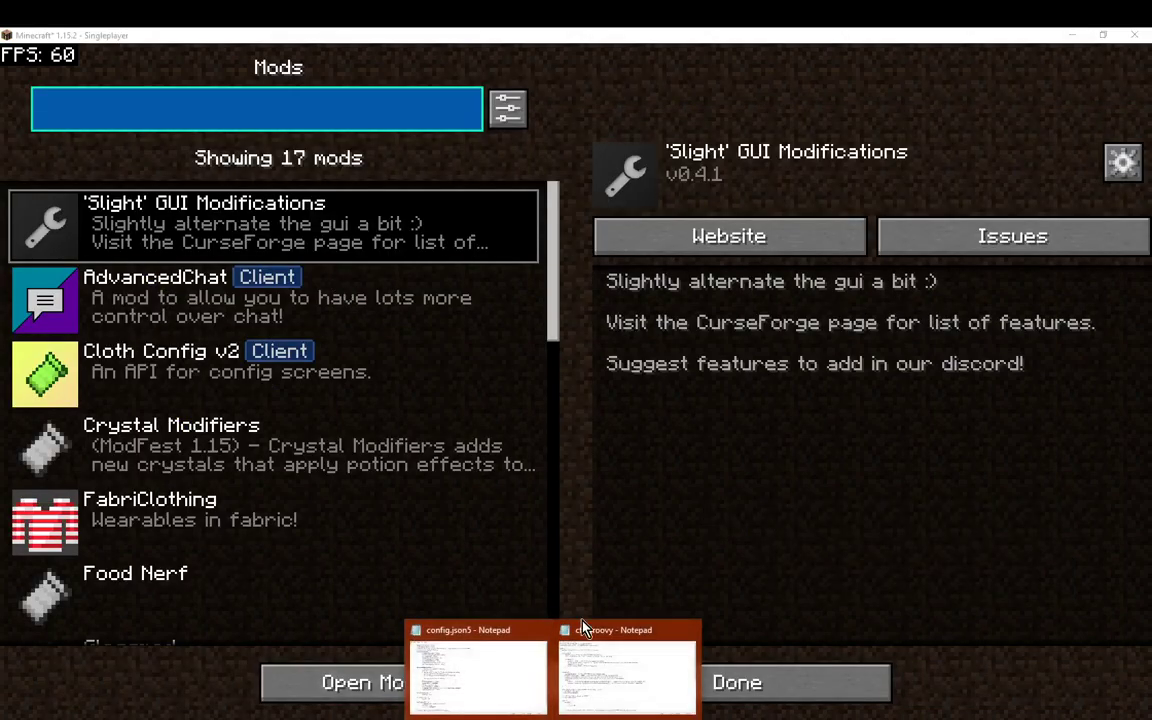
left_click(626, 670)
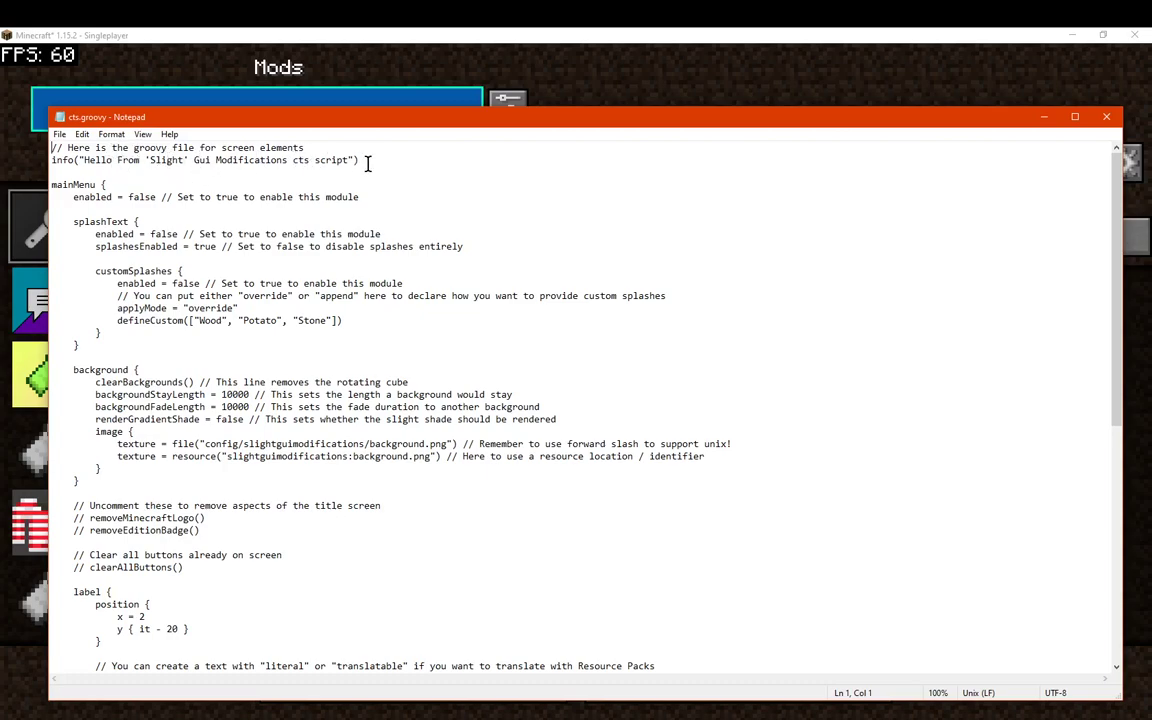
Examine the info message line, the mainMenu enabled setting and the start of the splashText block in cts.groovy.
left_click_drag(382, 160, 46, 160)
left_click(190, 172)
left_click_drag(387, 200, 69, 197)
left_click(165, 209)
left_click_drag(465, 246, 50, 222)
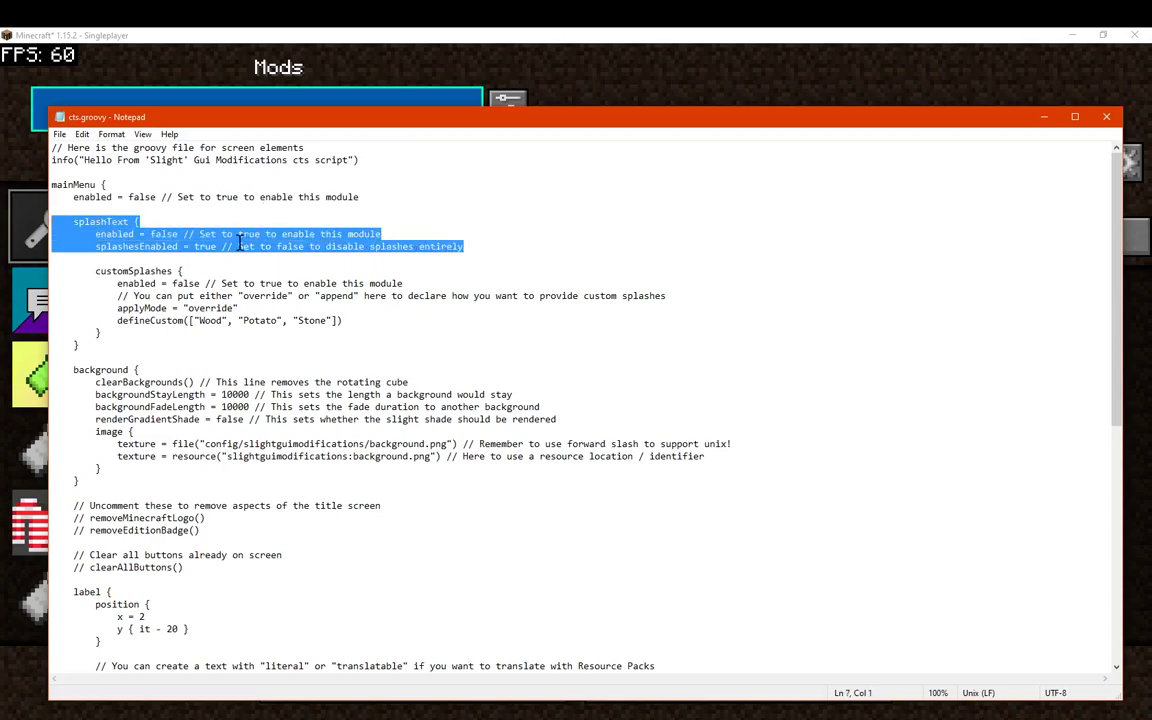
key("Down")
key("Down")
key("Down")
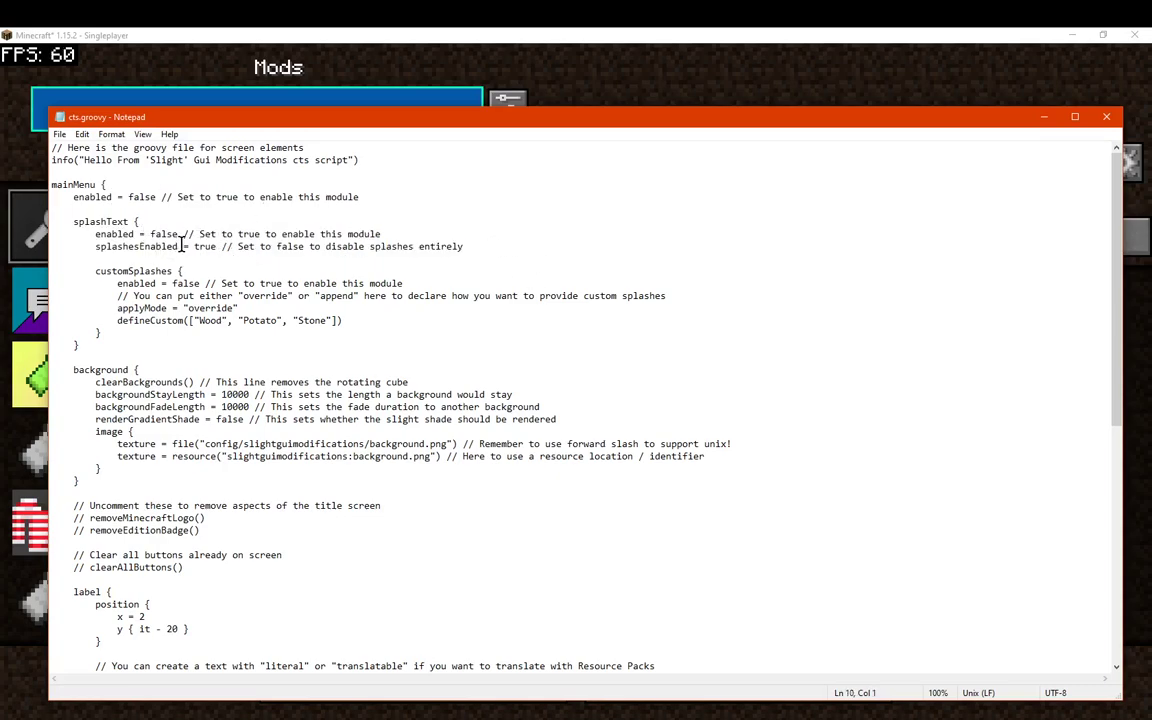
Examine the splashesEnabled setting and the defineCustom and applyMode lines of the customSplashes block.
left_click_drag(182, 246, 84, 246)
left_click(84, 246)
left_click_drag(498, 251, 73, 246)
left_click(620, 263)
left_click_drag(117, 321, 343, 321)
left_click(362, 320)
left_click_drag(240, 308, 111, 313)
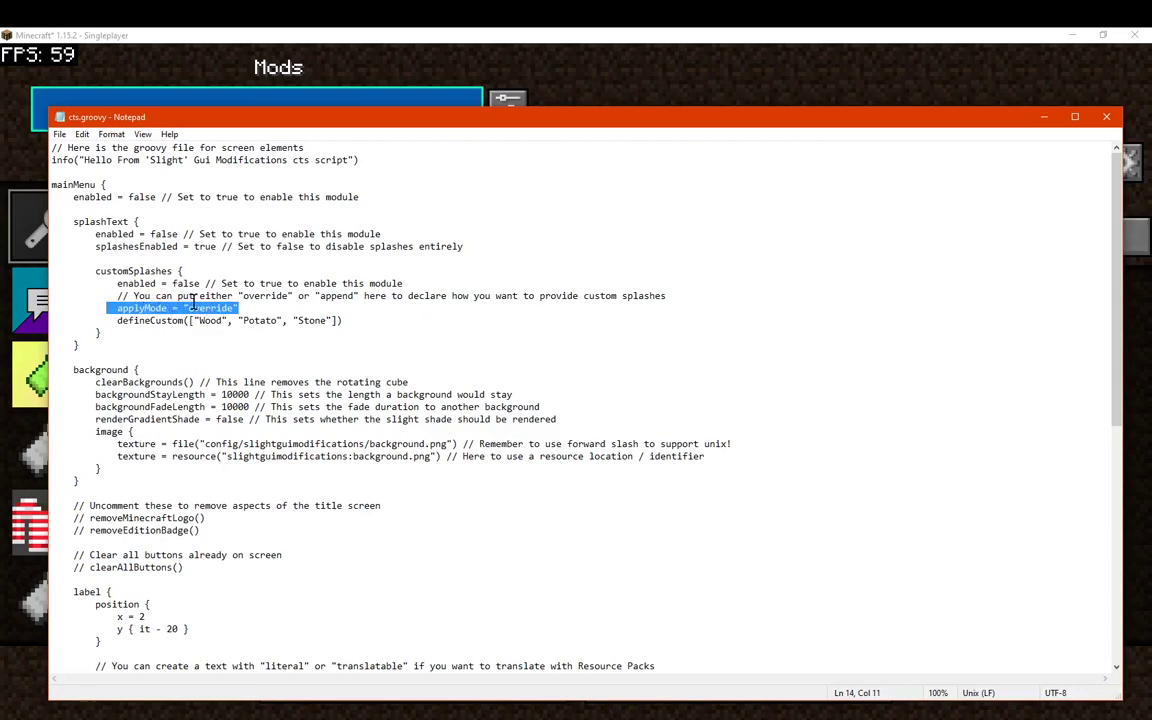
key("End")
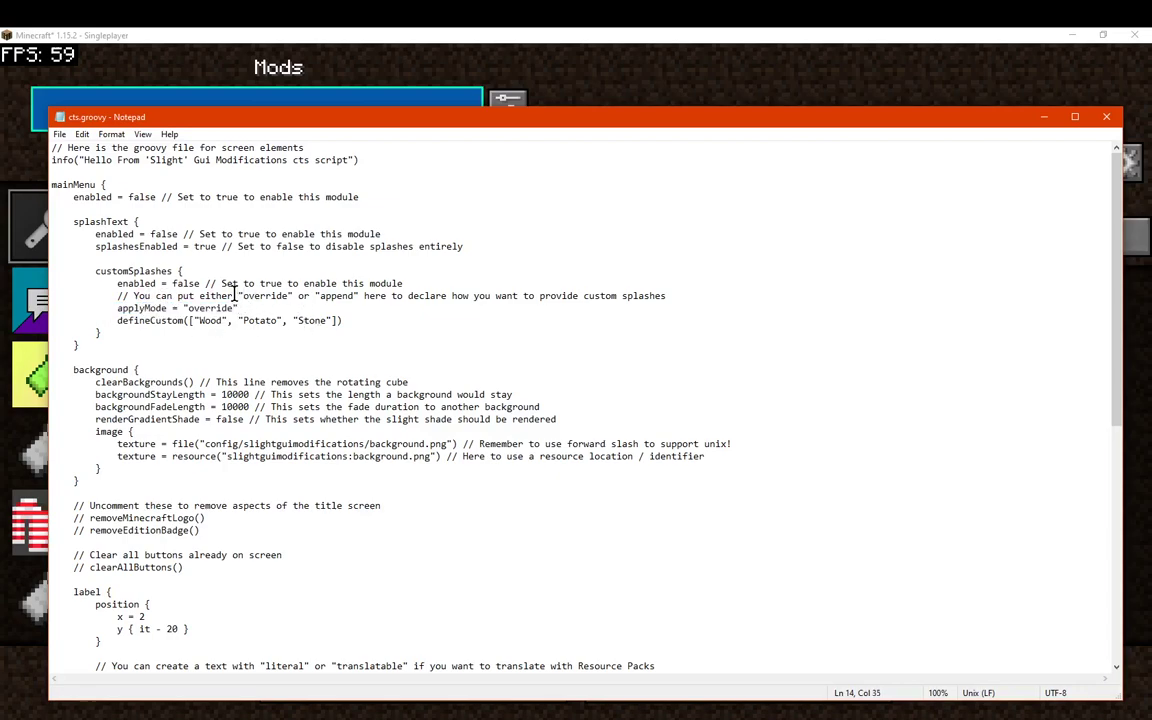
Examine the comment on the "override" and "append" modes and the custom splash list "Wood", "Potato", "Stone".
left_click_drag(236, 294, 672, 298)
key("Down")
key("Down")
key("Down")
key("Down")
key("Down")
key("Down")
left_click_drag(344, 320, 166, 322)
left_click(274, 359)
Examine the backgroundStayLength, backgroundFadeLength and renderGradientShade lines in the background block.
scroll(320, 352, "down", 3)
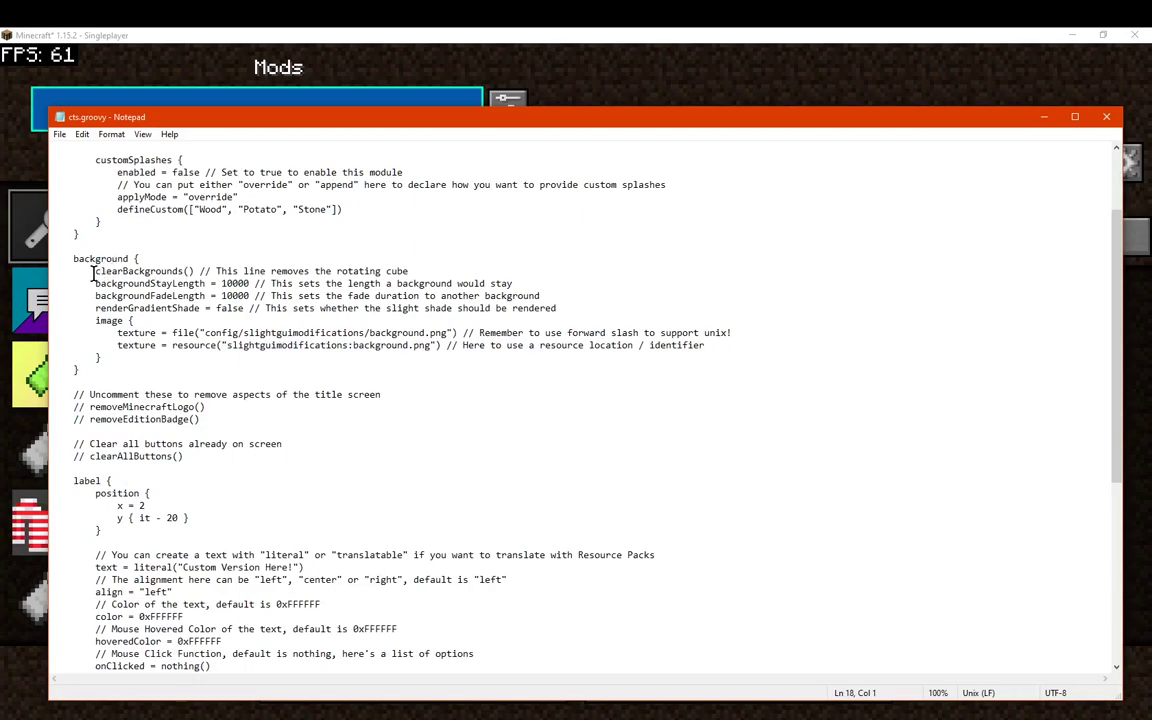
left_click_drag(94, 284, 527, 284)
left_click(551, 284)
left_click_drag(88, 296, 558, 296)
left_click(584, 294)
scroll(157, 317, "down", 2)
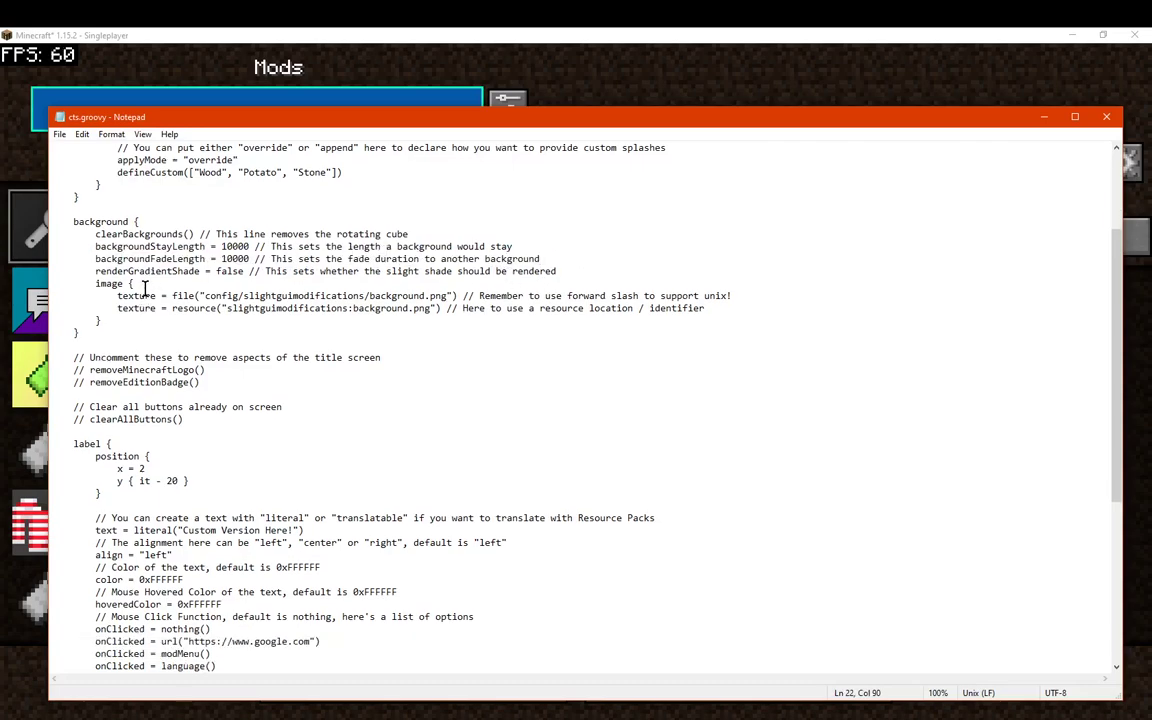
left_click_drag(95, 234, 562, 229)
left_click(140, 247)
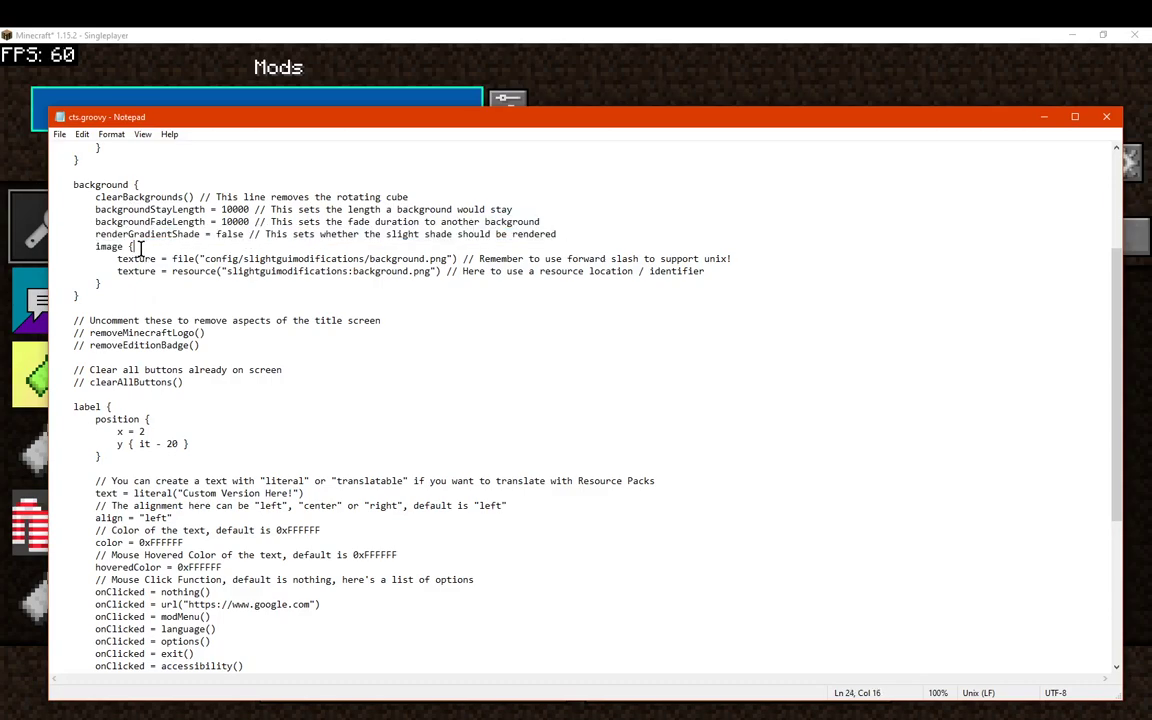
Examine the background image's file and resource texture paths, and the commented removeMinecraftLogo and removeEditionBadge lines.
left_click_drag(109, 258, 735, 259)
left_click(743, 281)
left_click_drag(452, 260, 203, 259)
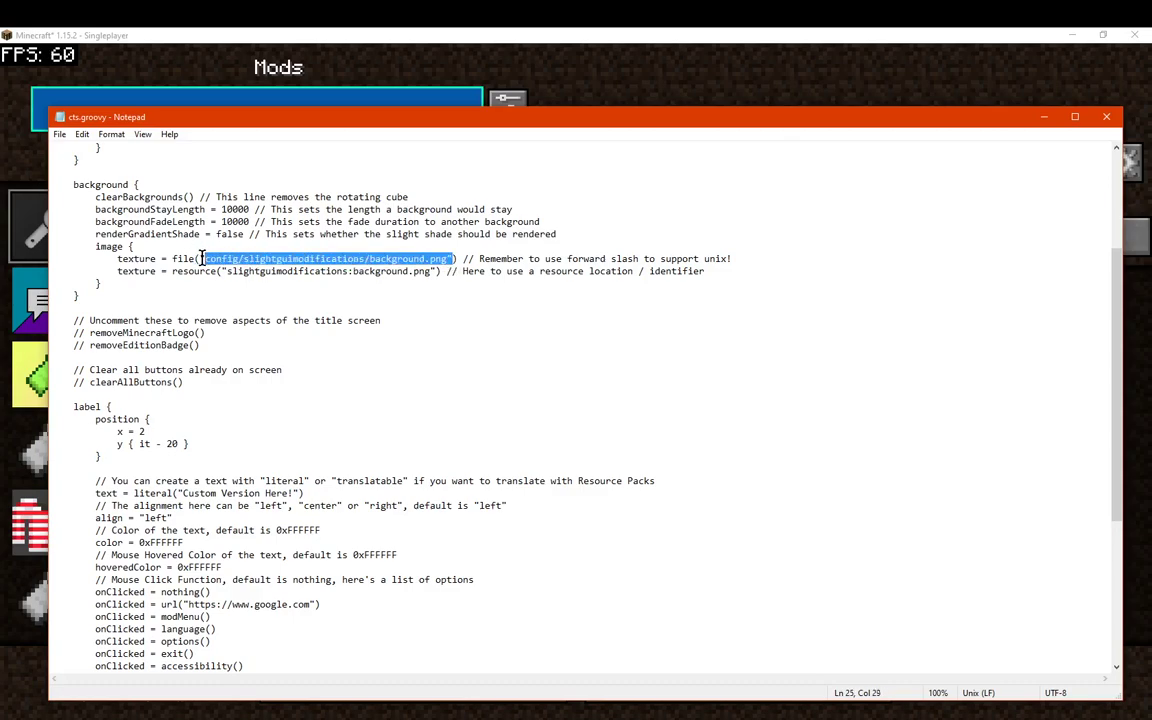
left_click(457, 287)
left_click_drag(428, 272, 220, 272)
left_click(420, 304)
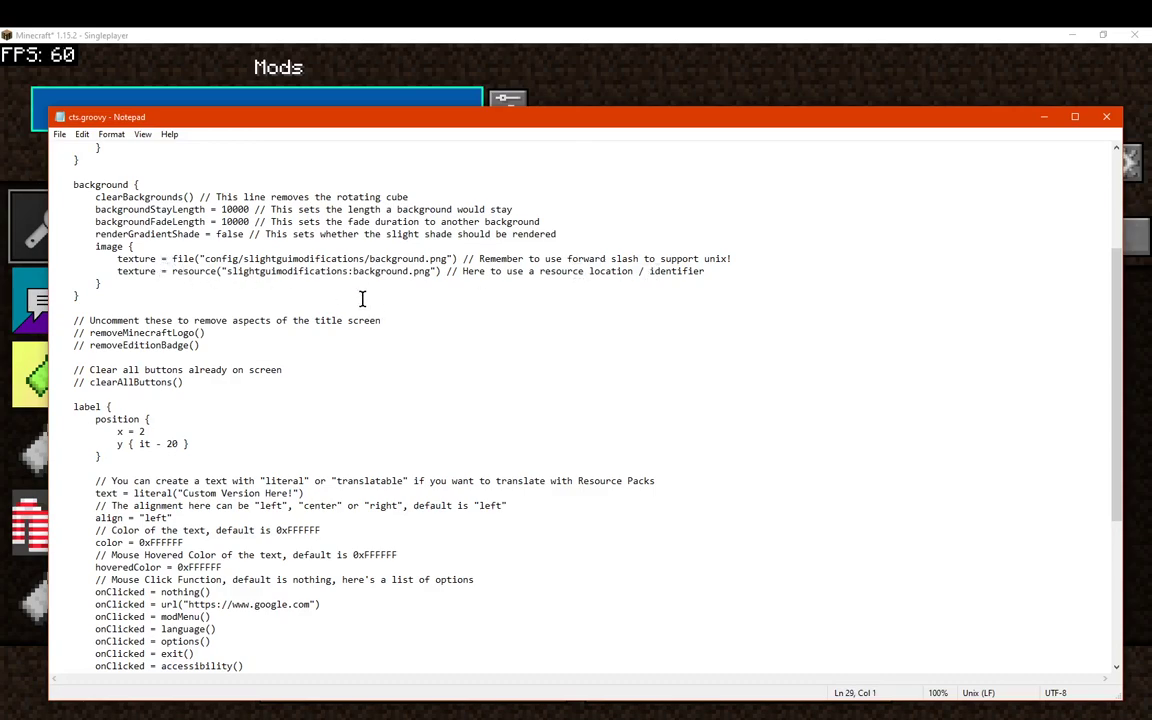
scroll(362, 298, "down", 4)
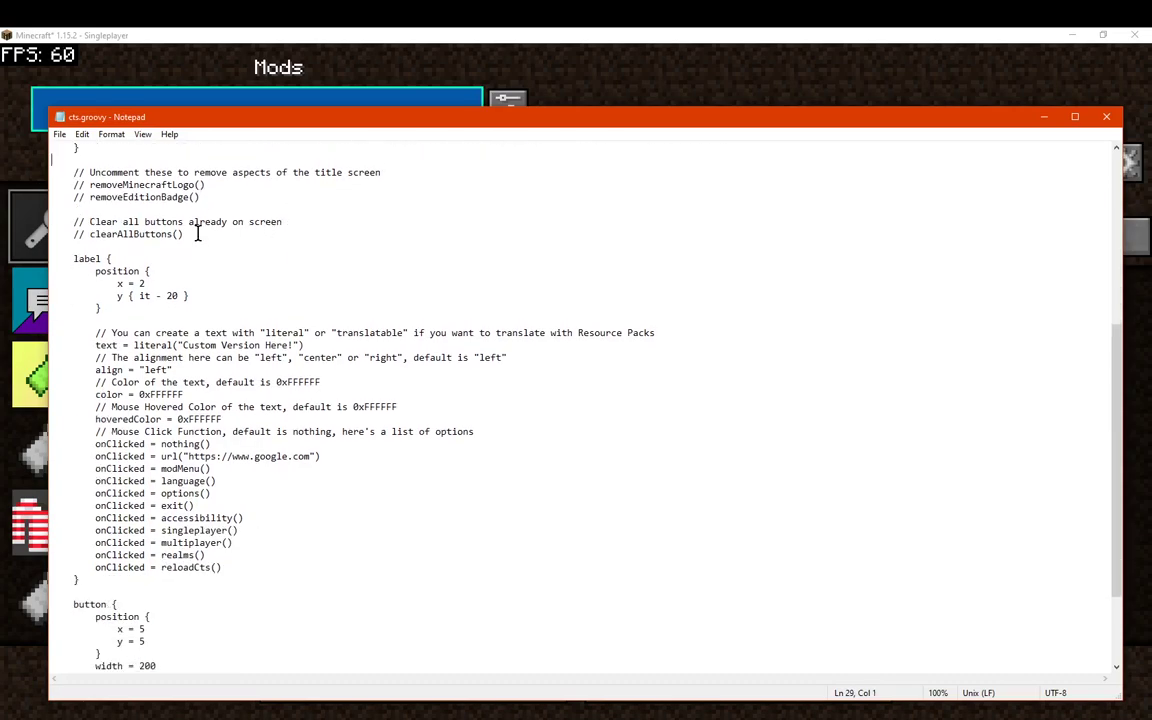
left_click_drag(201, 197, 52, 185)
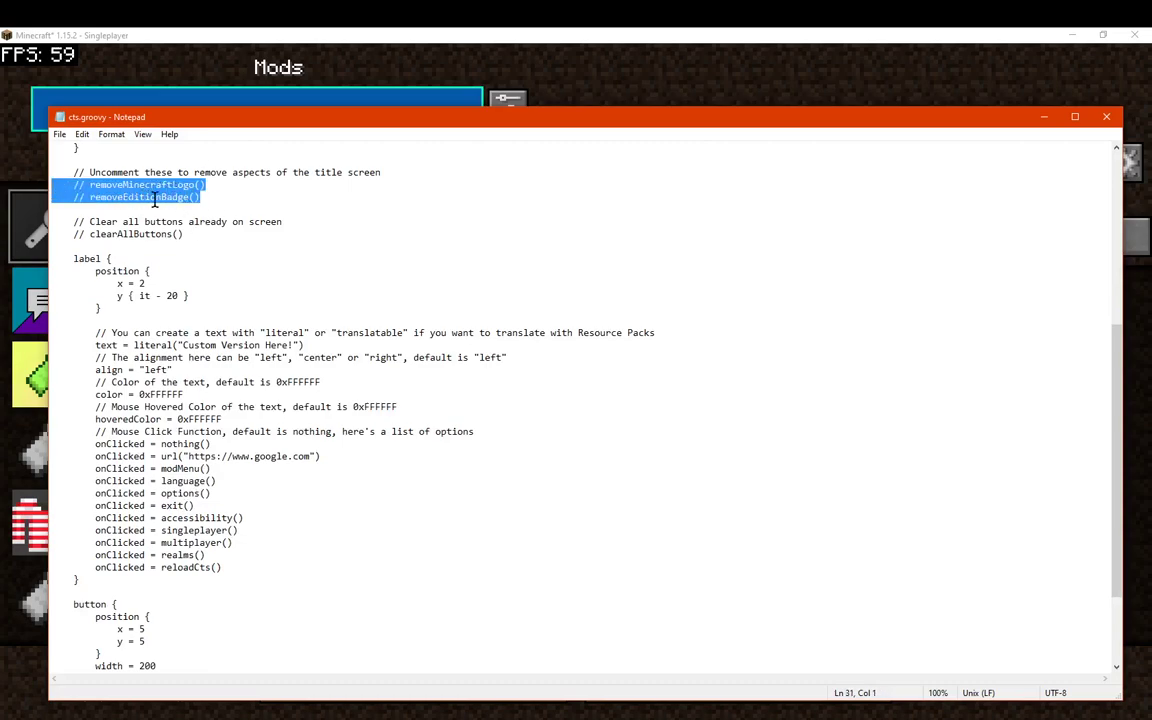
Switch to Minecraft, leave the mod list, and save and quit the world to the title screen.
left_click(728, 36)
left_click(693, 681)
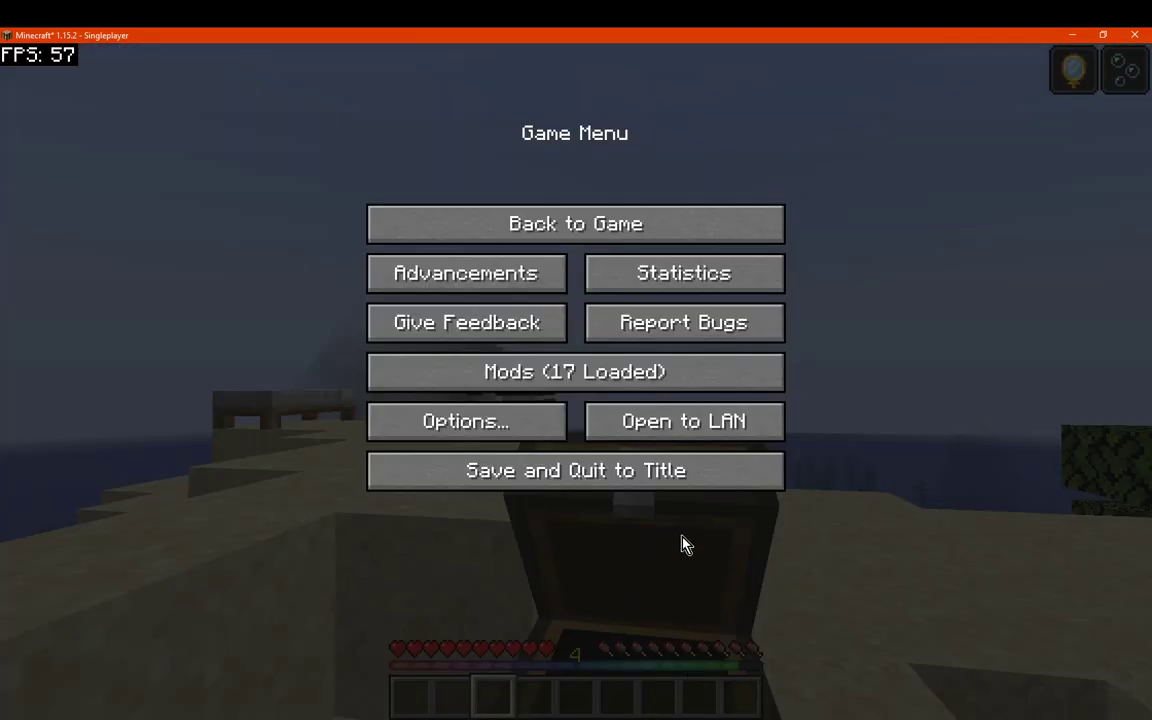
left_click(644, 470)
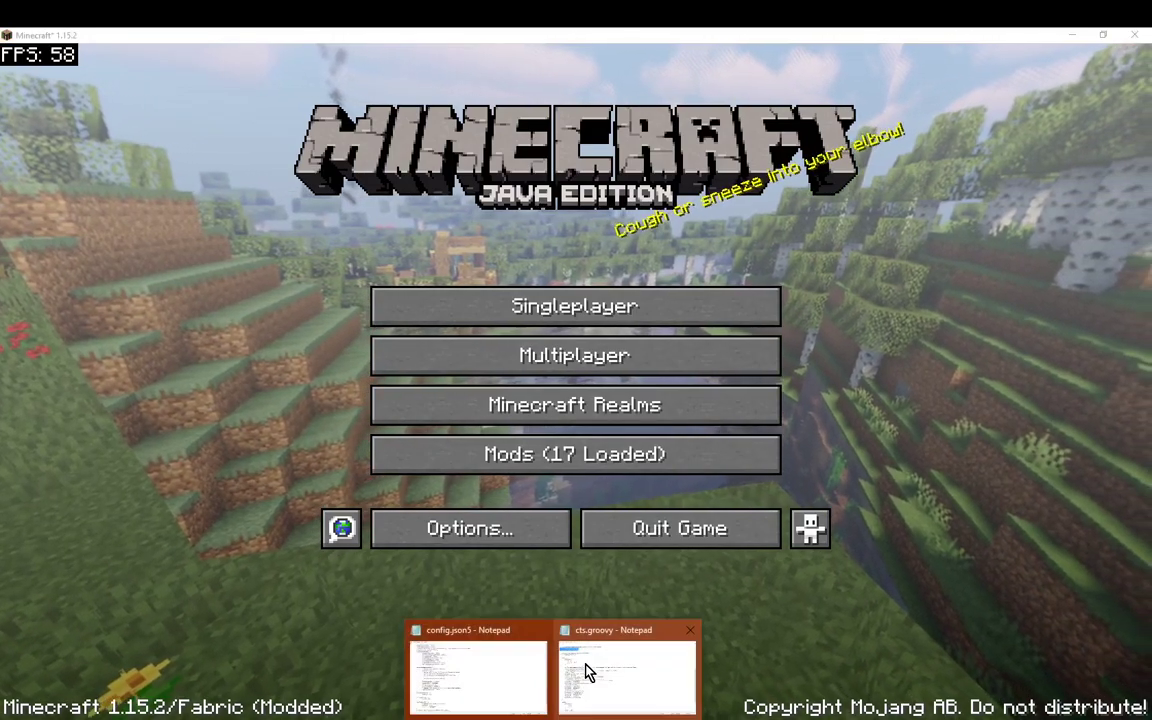
Return to cts.groovy in Notepad and examine the label block's position settings.
left_click(596, 655)
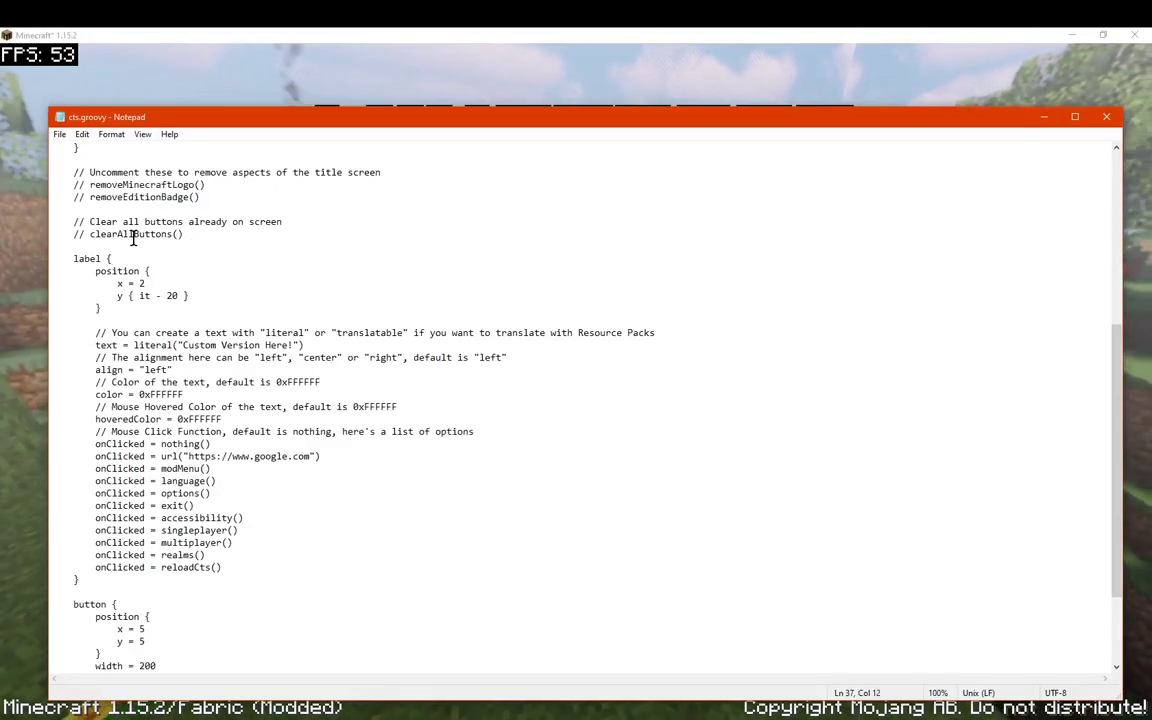
scroll(190, 245, "down", 2)
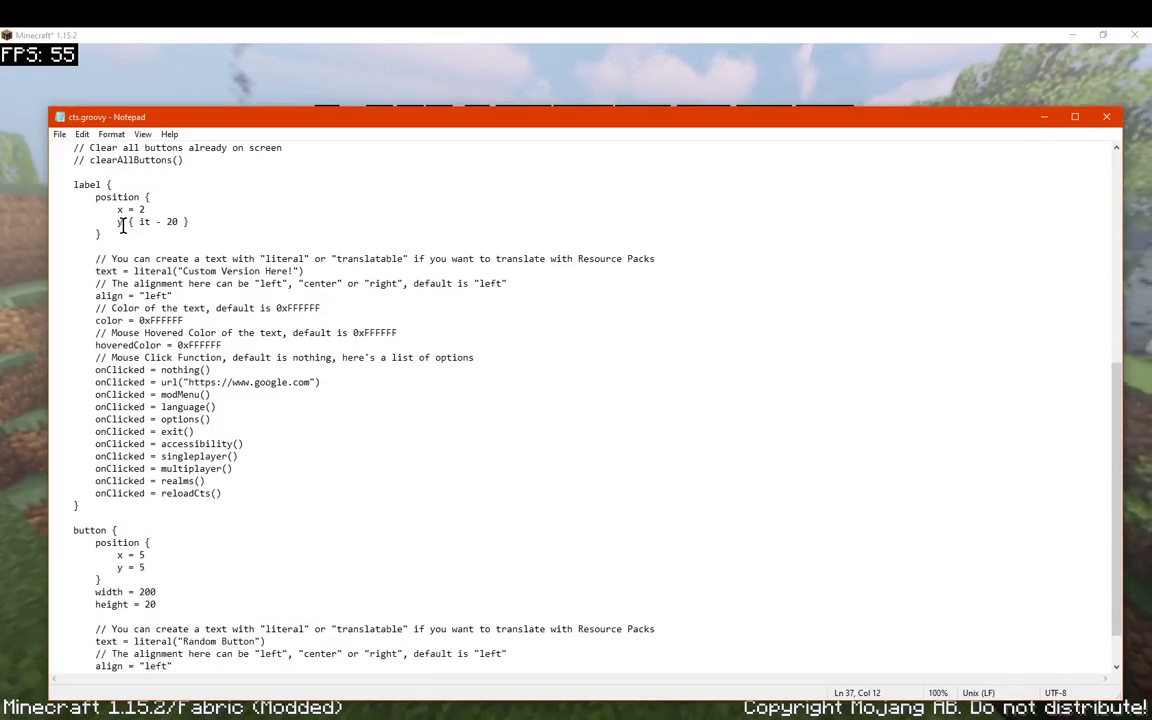
left_click_drag(101, 235, 68, 185)
left_click(239, 230)
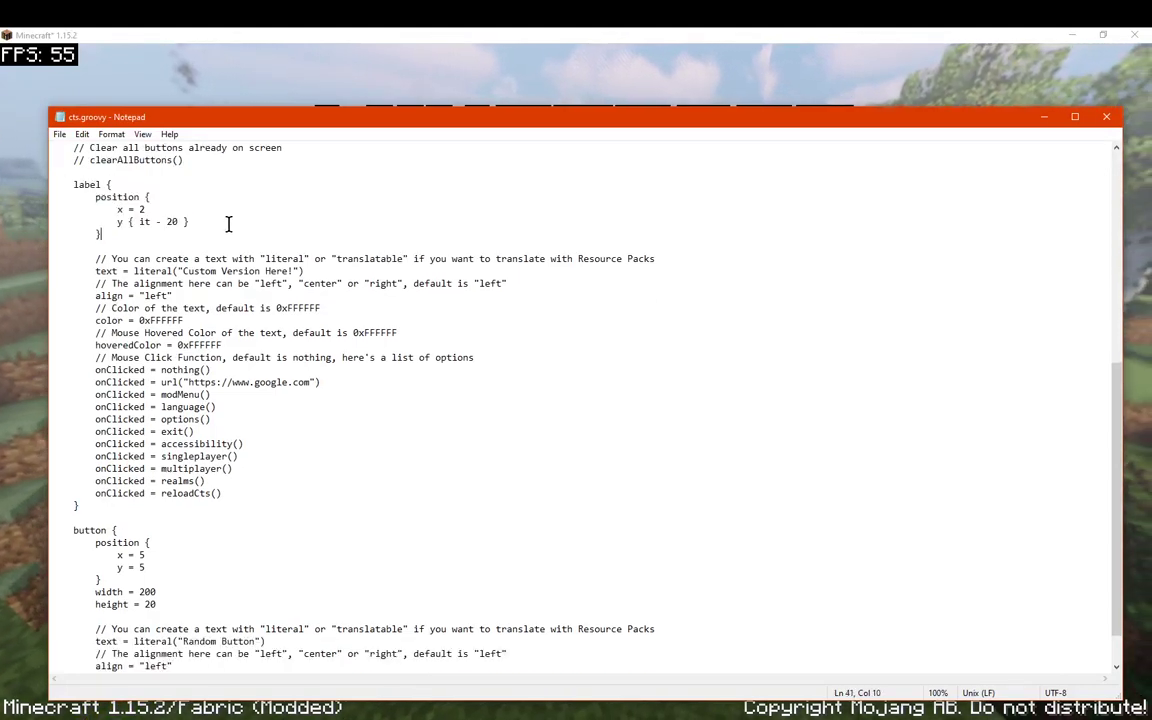
Examine the label's onClicked options and its literal text line "Custom Version Here!".
left_click_drag(222, 493, 60, 370)
left_click(286, 430)
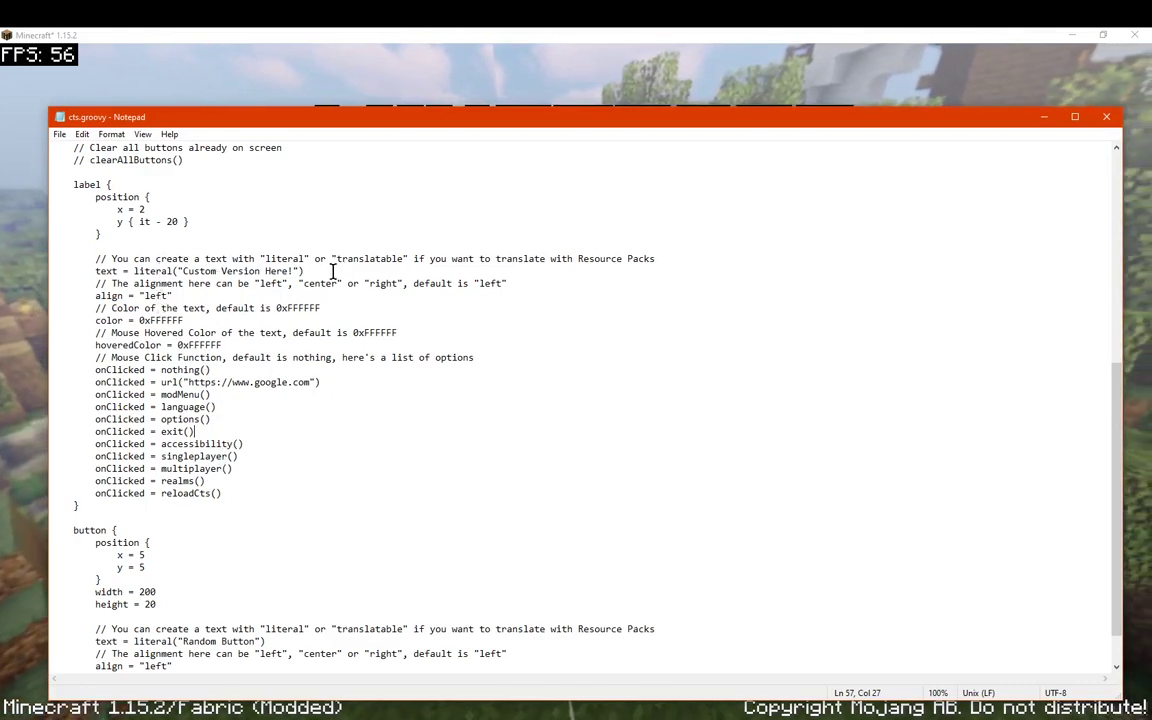
left_click_drag(318, 270, 92, 270)
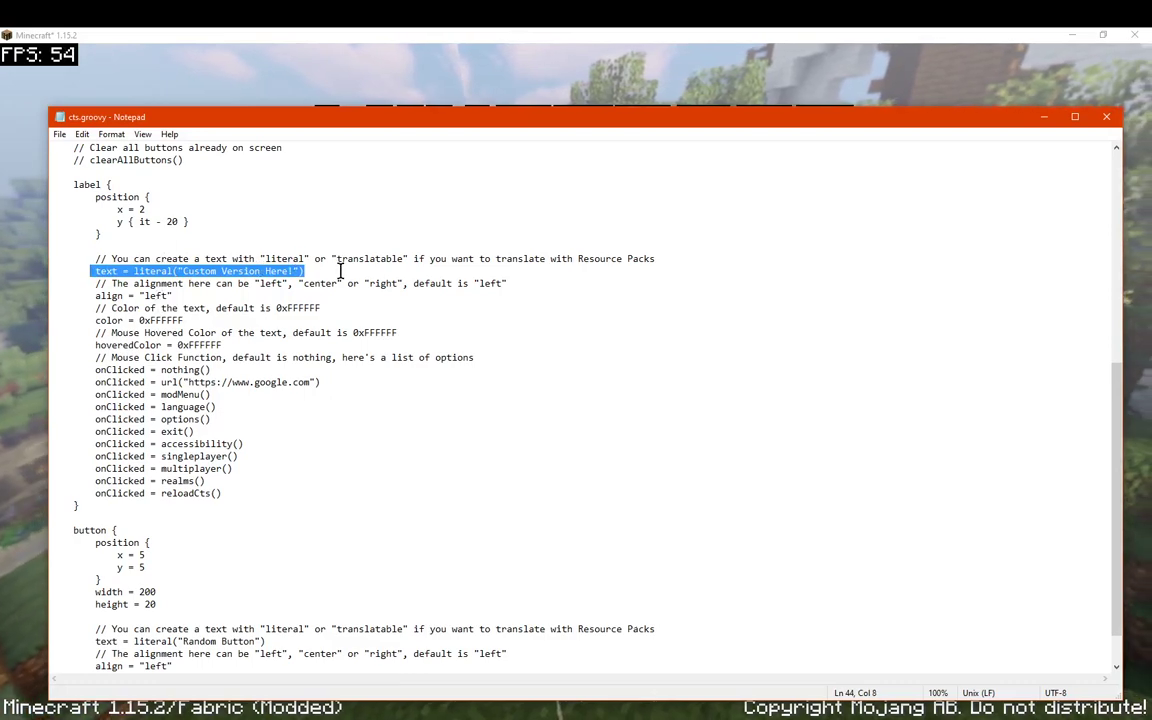
left_click(586, 283)
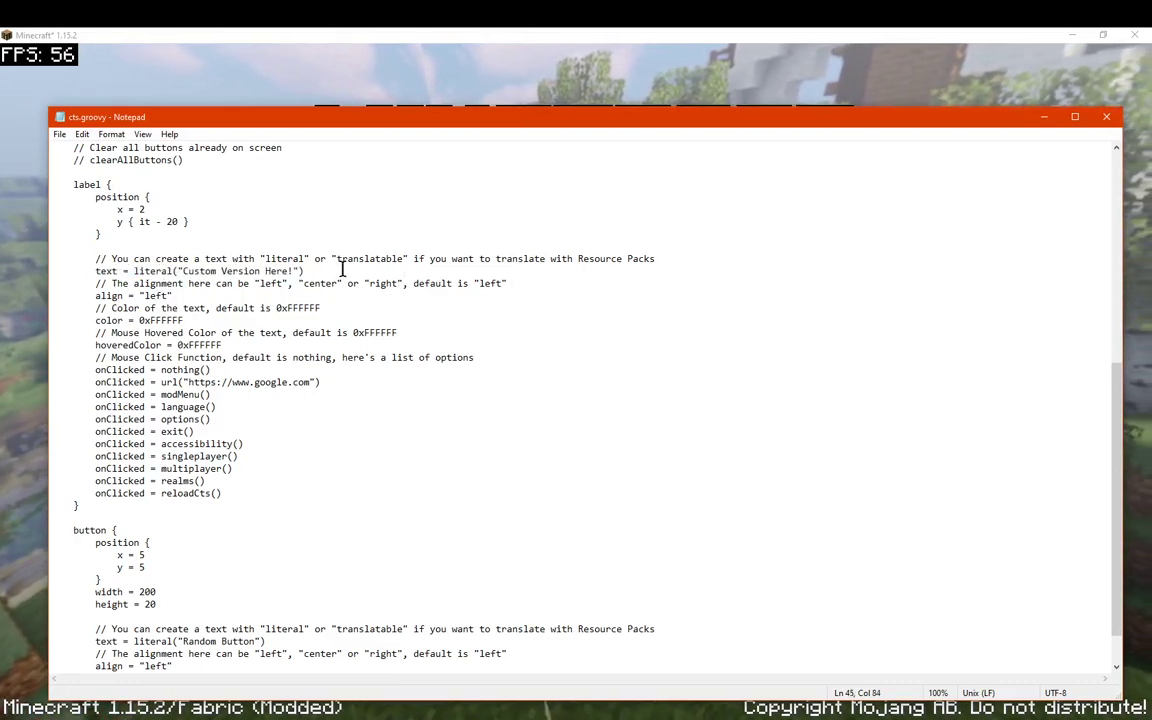
left_click_drag(306, 270, 84, 271)
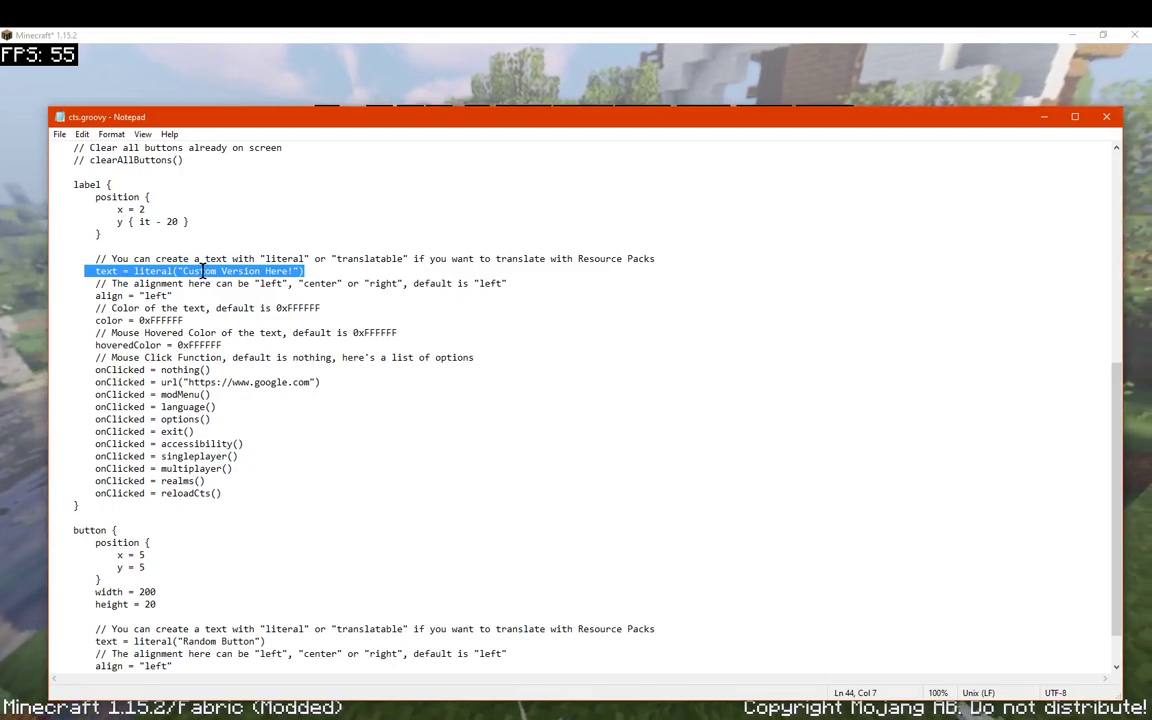
Switch to Minecraft and open the resource pack selection in the game options.
key("alt+Tab")
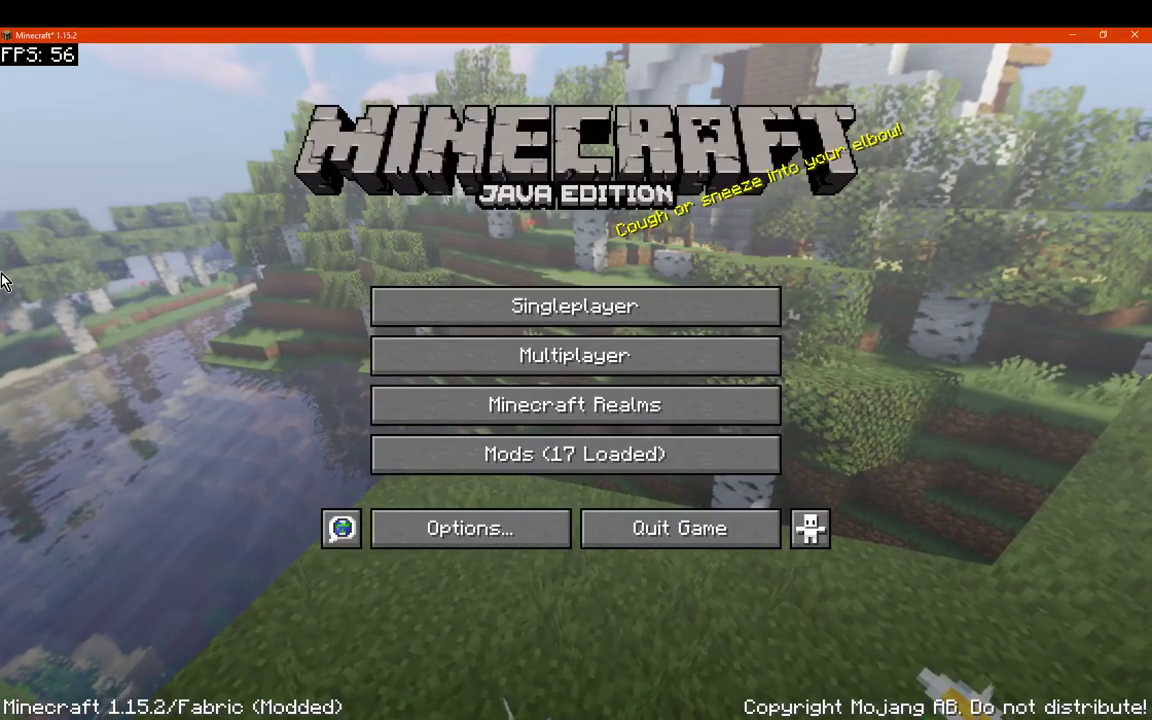
left_click(514, 532)
left_click(450, 411)
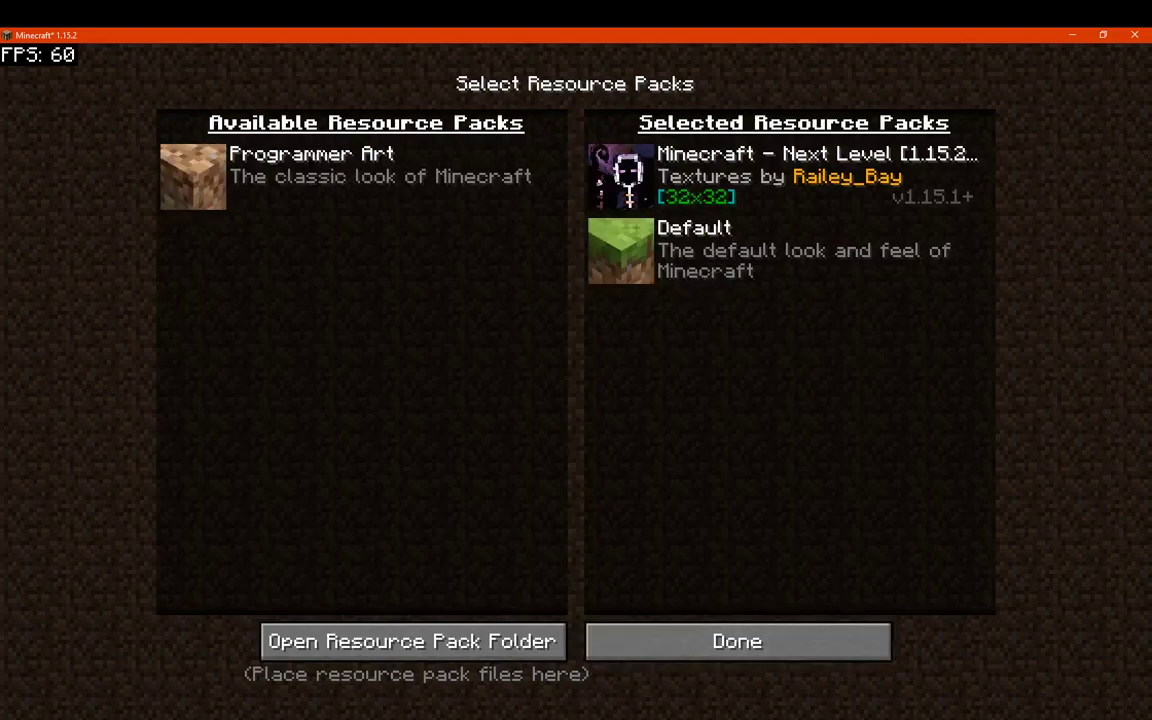
Return to cts.groovy in Notepad and examine the label's align, color and hoveredColor settings.
left_click(638, 661)
left_click(345, 302)
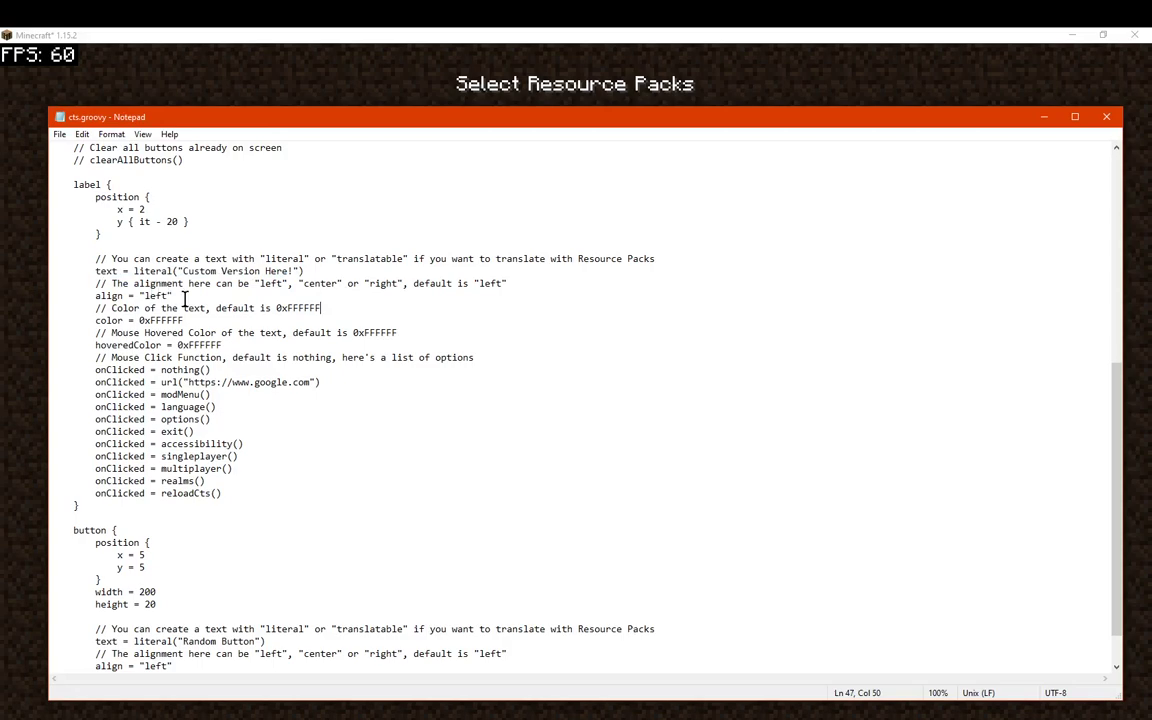
left_click_drag(170, 296, 79, 296)
left_click(314, 308)
left_click_drag(194, 319, 110, 311)
left_click(222, 345)
left_click_drag(222, 345, 95, 345)
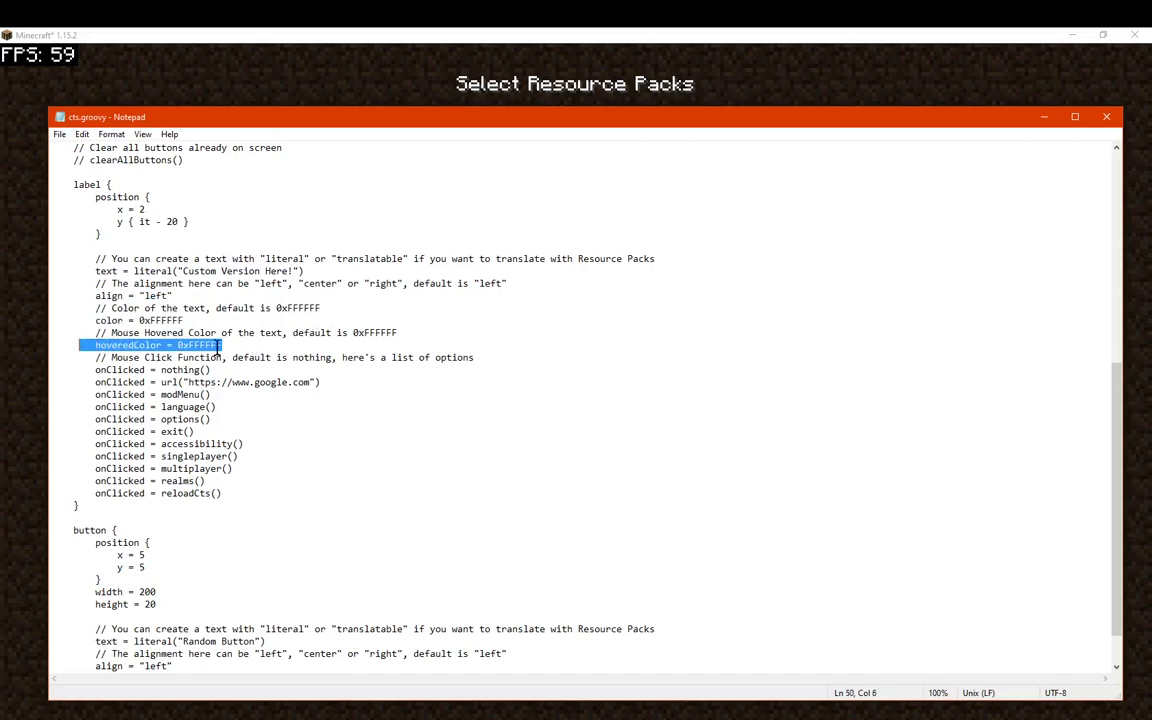
left_click(228, 345)
scroll(308, 360, "down", 2)
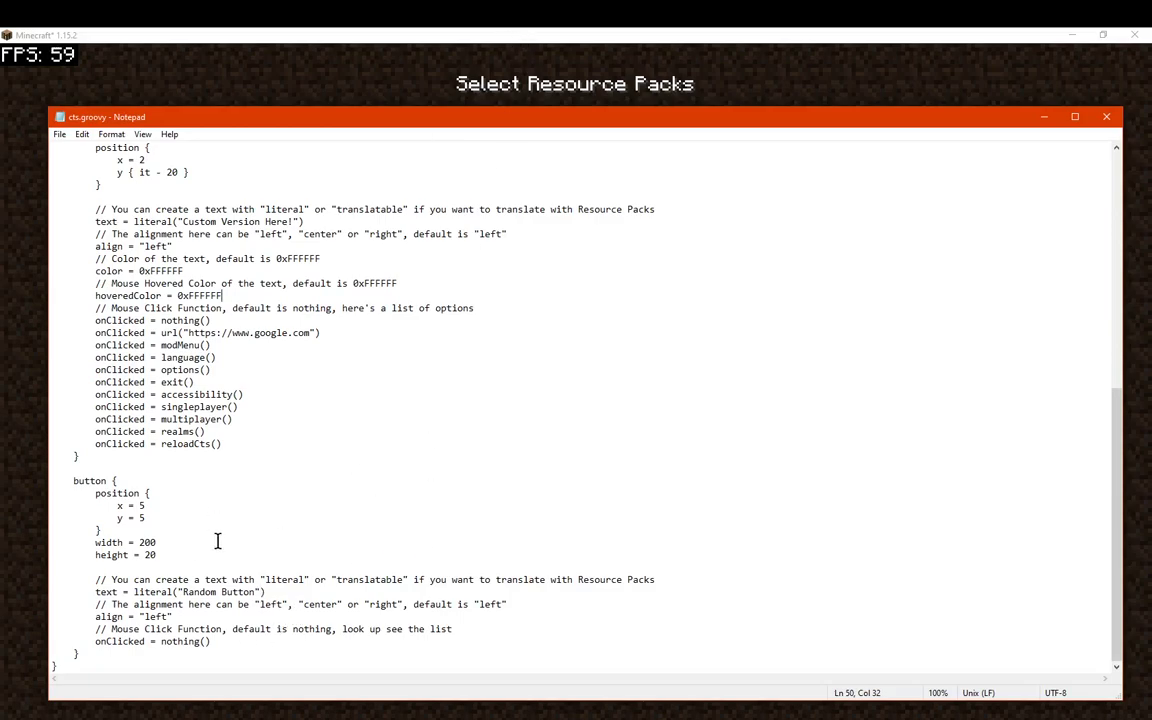
Return Minecraft to its Options screen and examine the mod settings in config.json5 in Notepad.
left_click(20, 308)
left_click(695, 652)
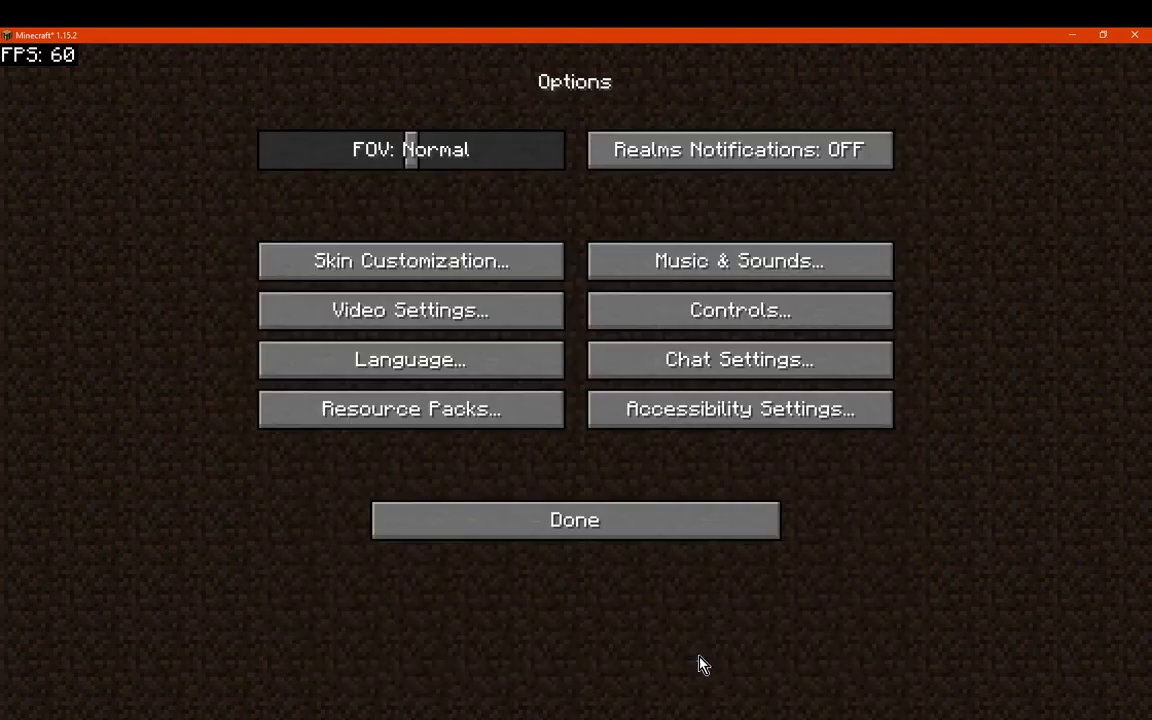
left_click(514, 674)
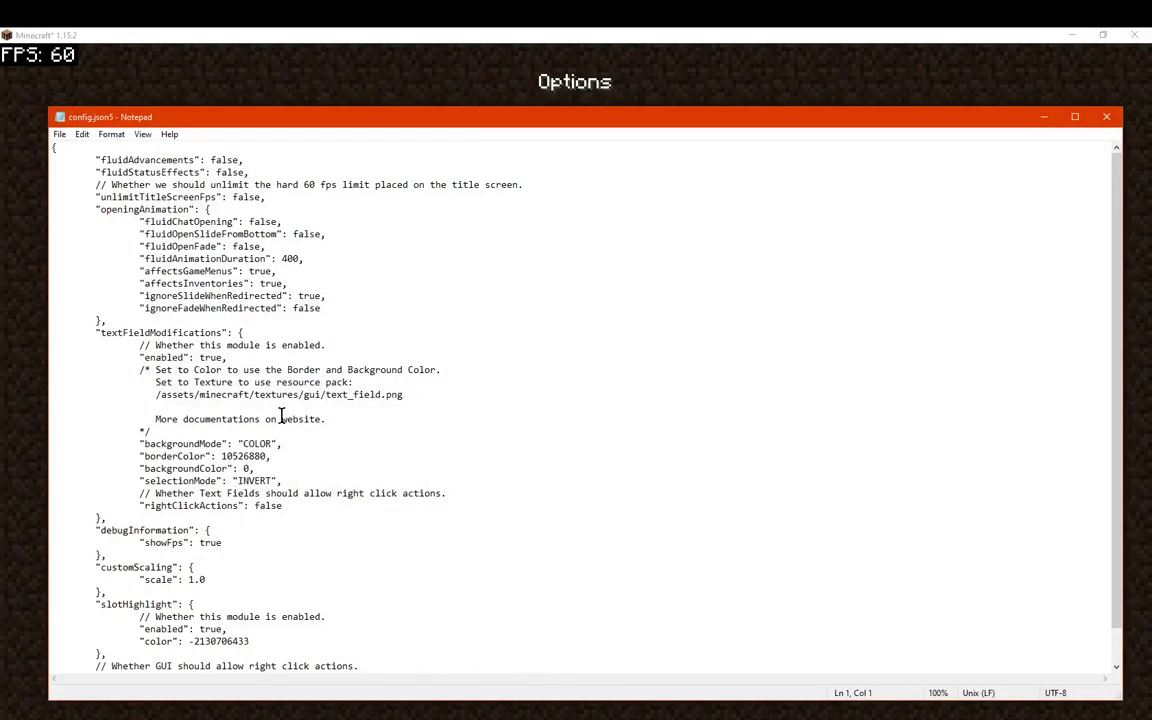
scroll(263, 458, "down", 1)
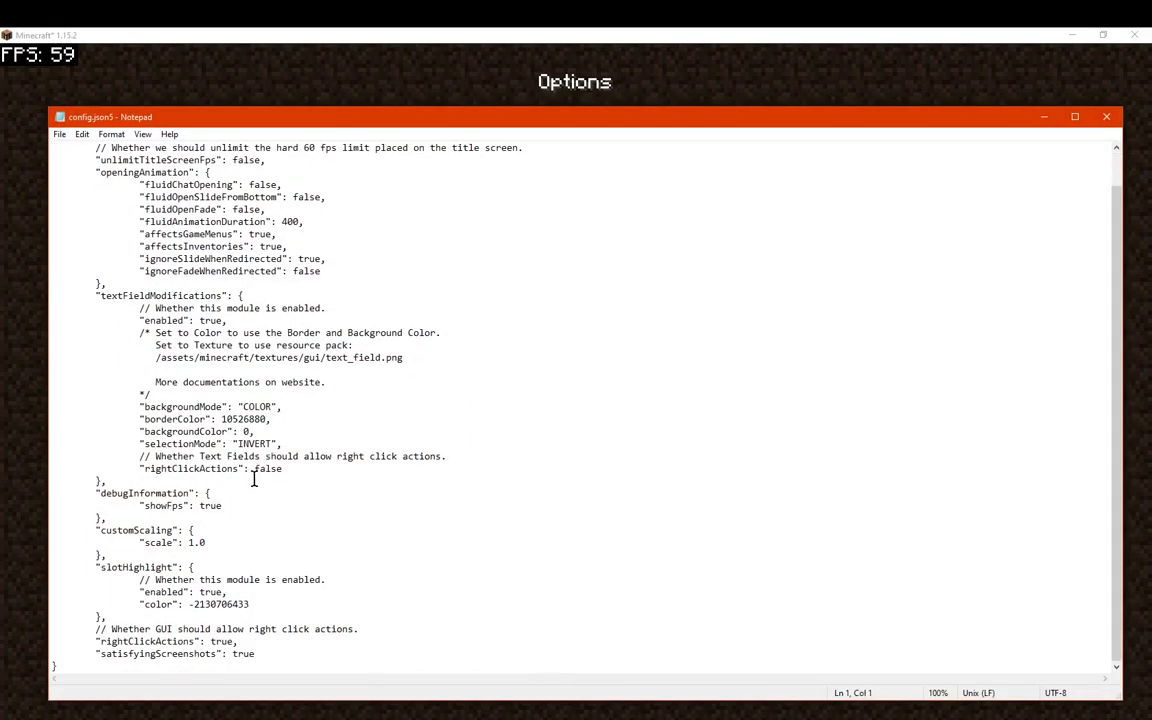
mouse_move(563, 714)
left_click(609, 681)
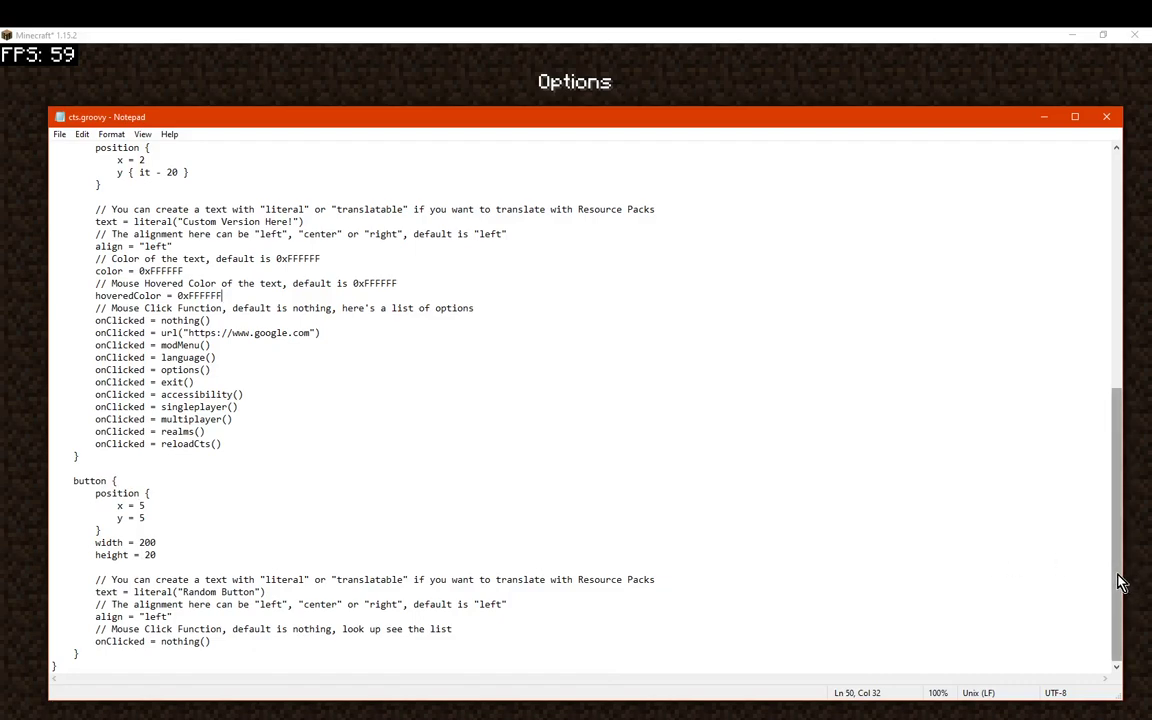
left_click(519, 628)
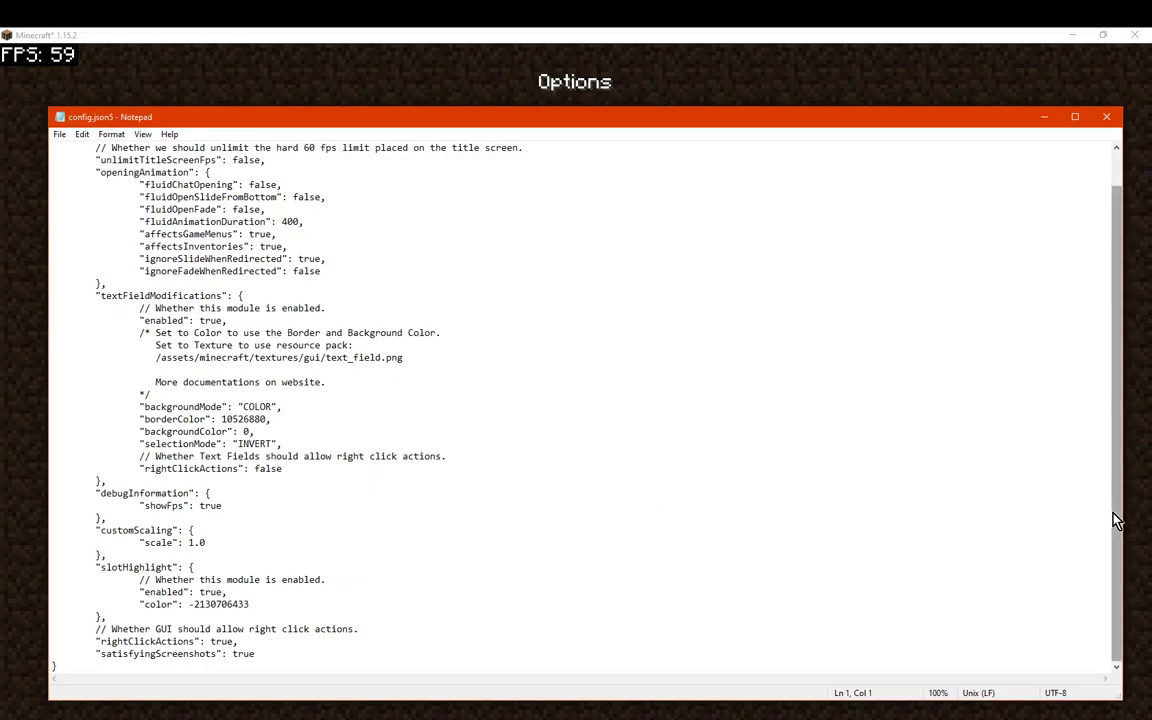
scroll(1116, 519, "up", 1)
Switch back to cts.groovy and examine the label's mouse click functions, from nothing() to reloadCts().
key("alt+Tab")
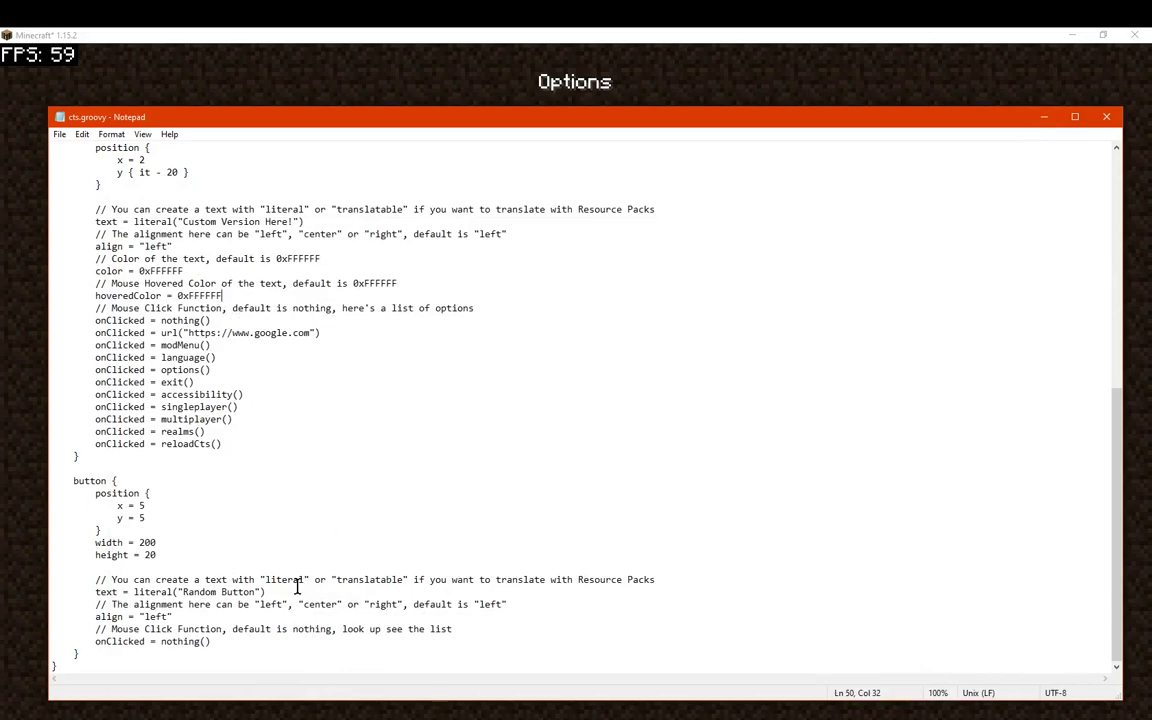
left_click_drag(230, 455, 74, 305)
left_click(320, 457)
Examine the button block's literal text, alignment and onClicked settings in cts.groovy.
left_click_drag(288, 587, 78, 567)
left_click(188, 617)
left_click_drag(188, 617, 75, 598)
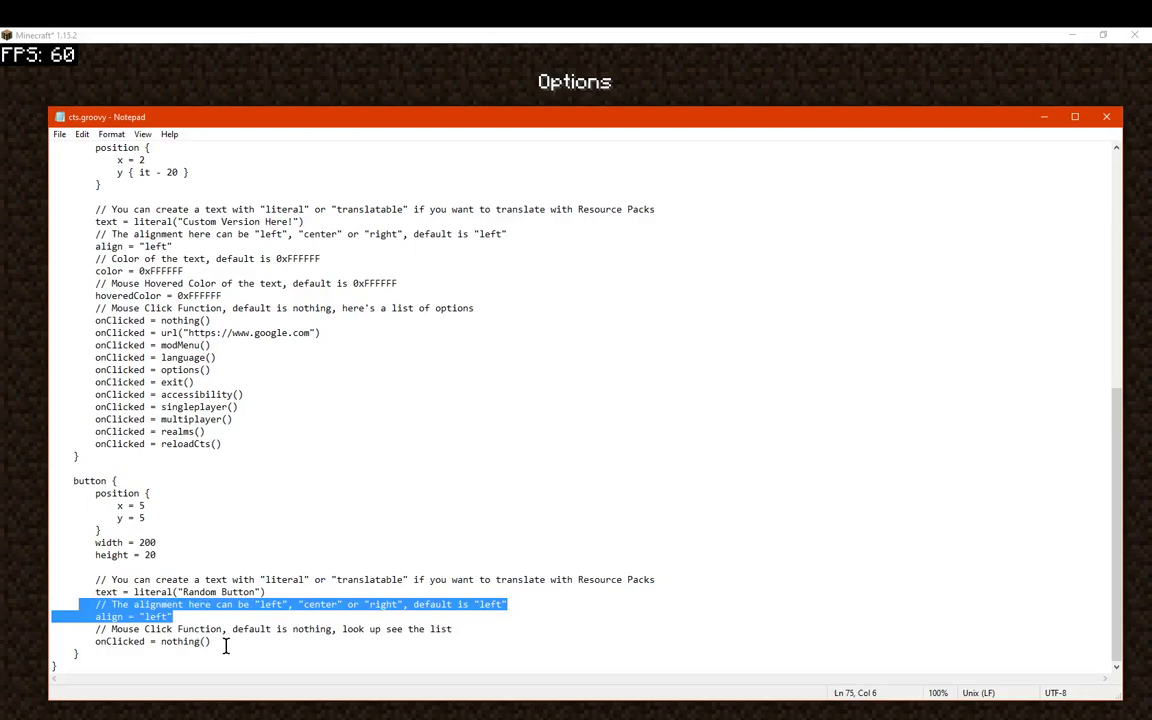
left_click_drag(226, 647, 86, 629)
left_click(239, 553)
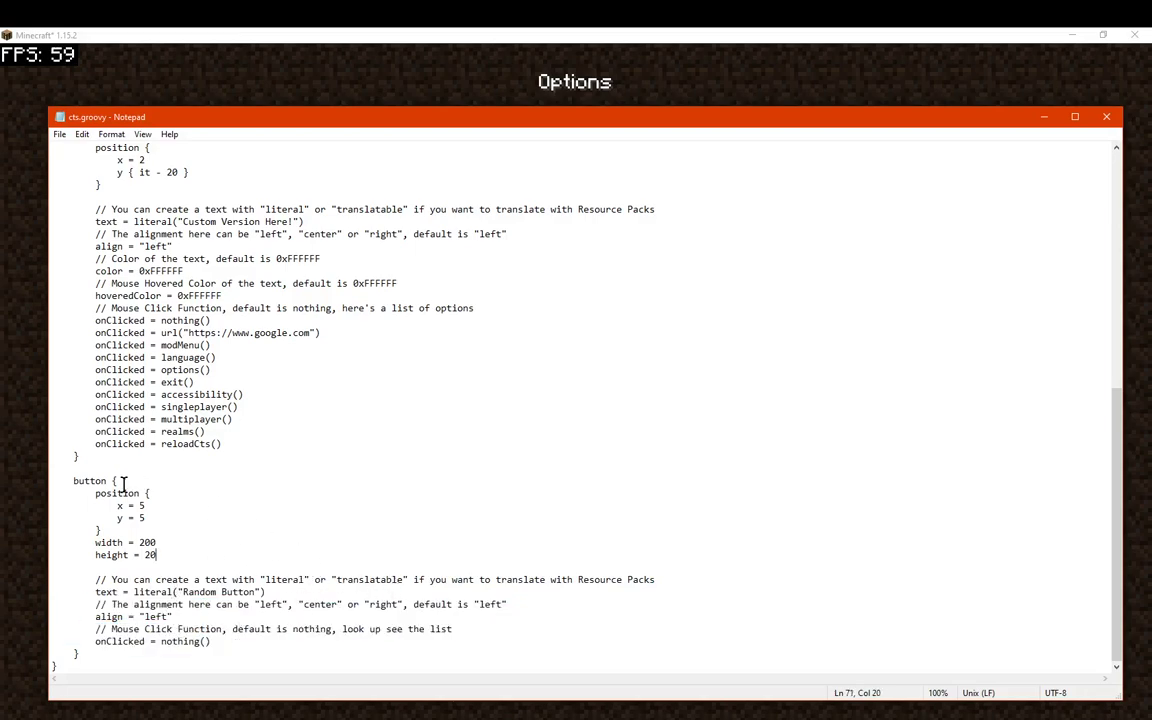
Close cts.groovy and reopen the resource pack selection in Minecraft.
left_click(1106, 117)
left_click(437, 420)
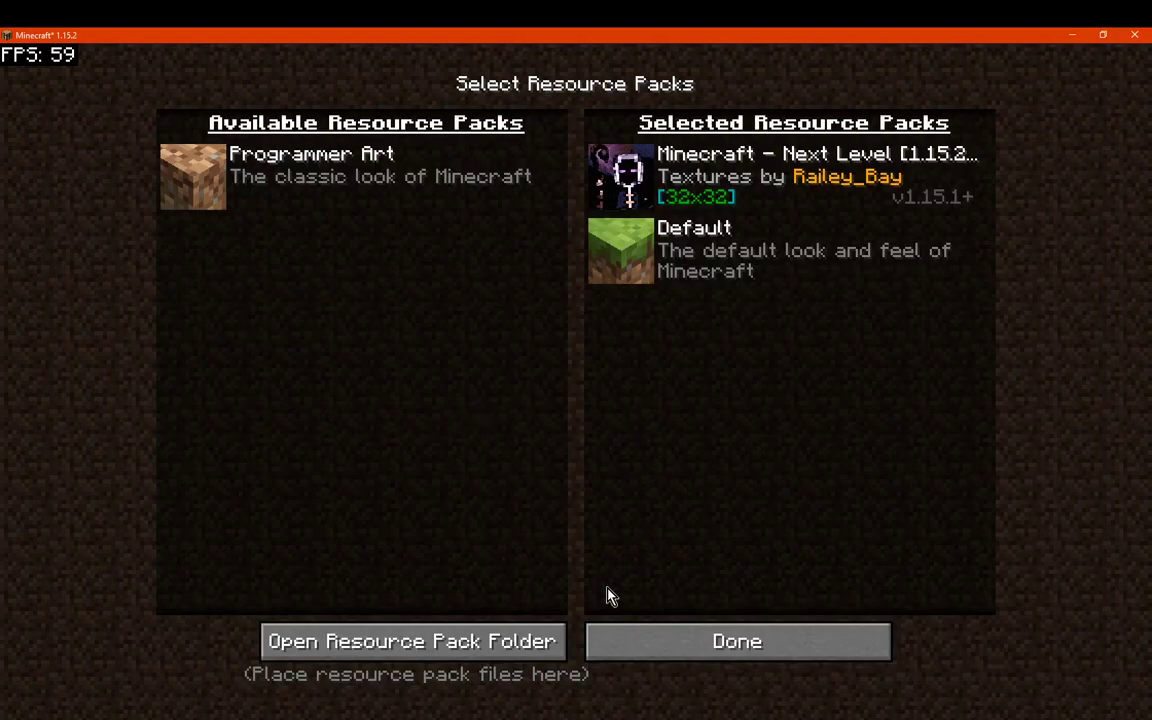